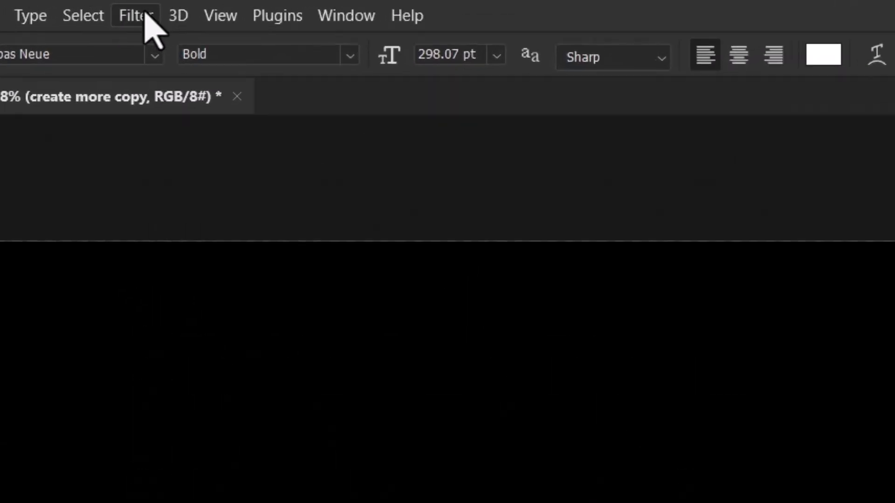
Step: Start a Field Blur on the "create more copy" text layer, converting the layer to a smart object
click(145, 16)
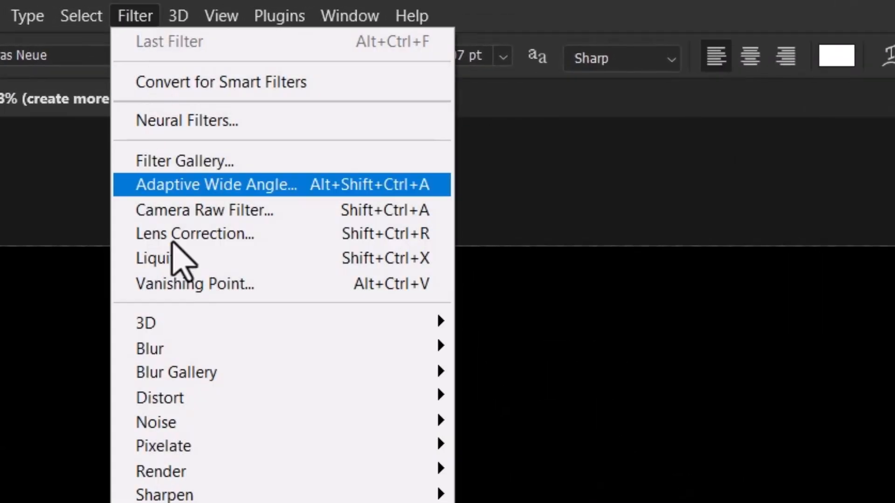
mouse_move(191, 365)
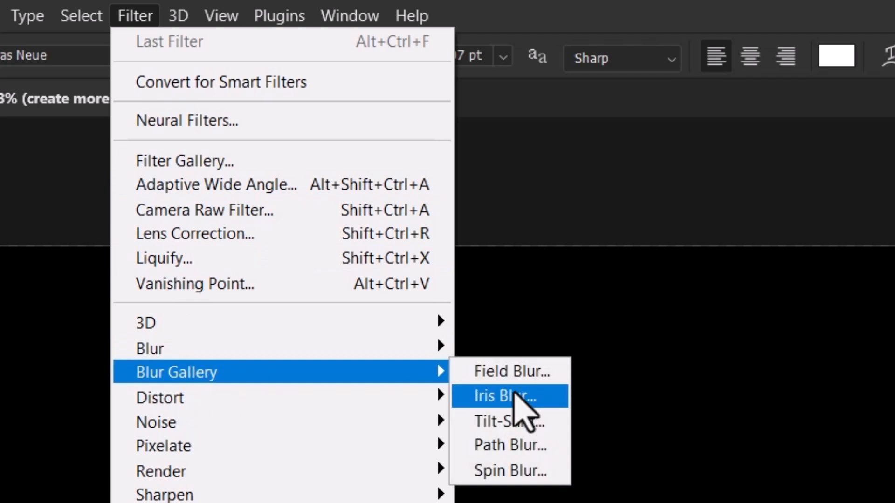
click(512, 372)
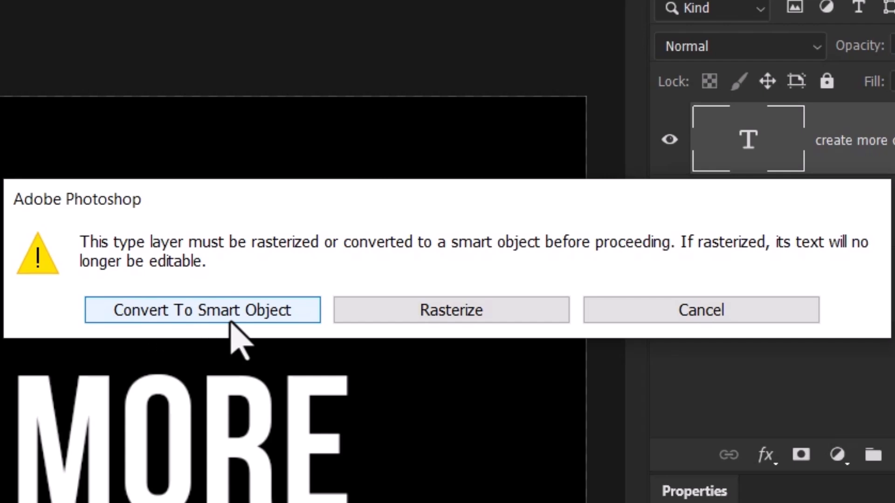
click(226, 315)
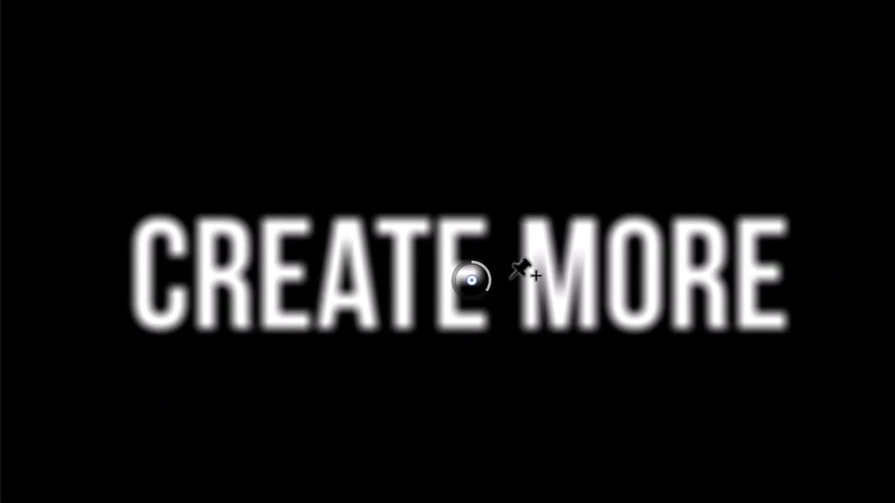
Step: Set the default Field Blur pin's blur to 0 px so the text stays sharp
drag(487, 290, 474, 269)
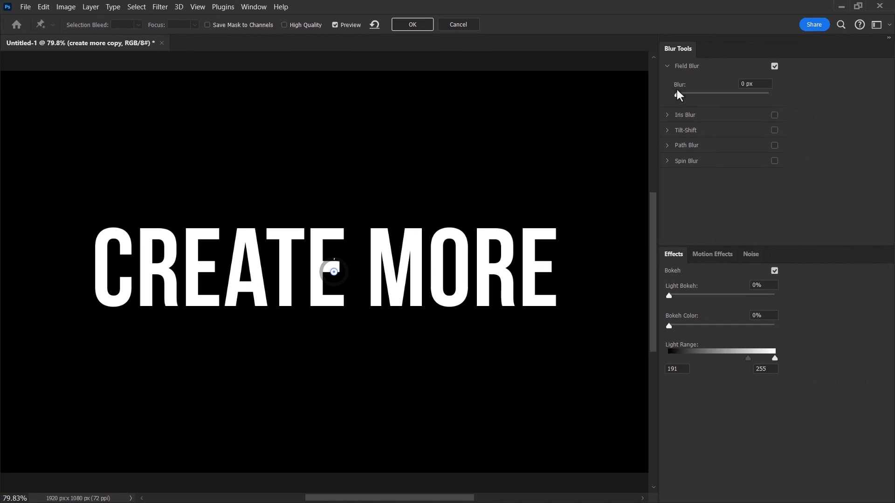
mouse_move(335, 265)
mouse_down()
mouse_move(364, 273)
mouse_move(332, 264)
mouse_up()
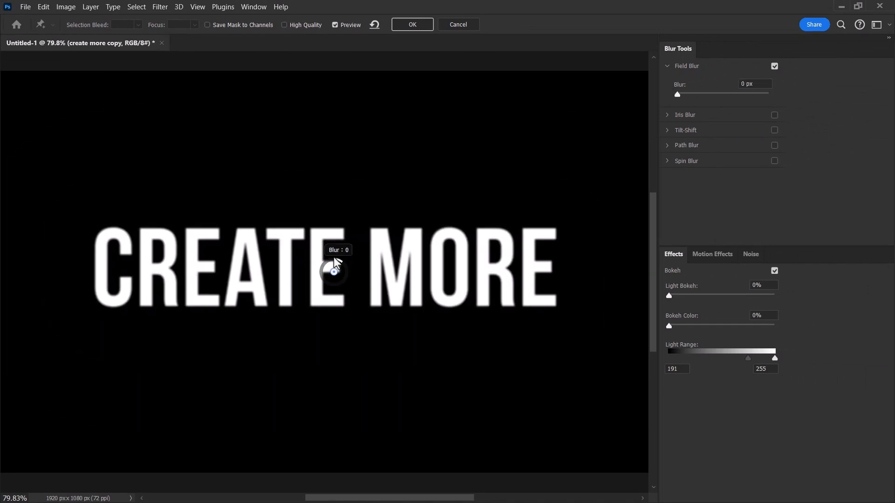
drag(677, 99, 630, 93)
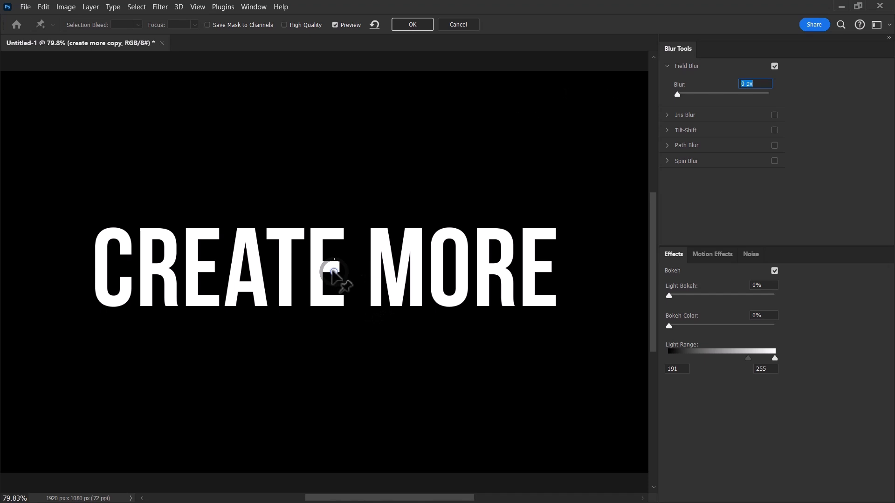
Step: Move the sharp pin onto the O of MORE and add a second pin with blur 0 on the first E of CREATE
drag(334, 272, 459, 274)
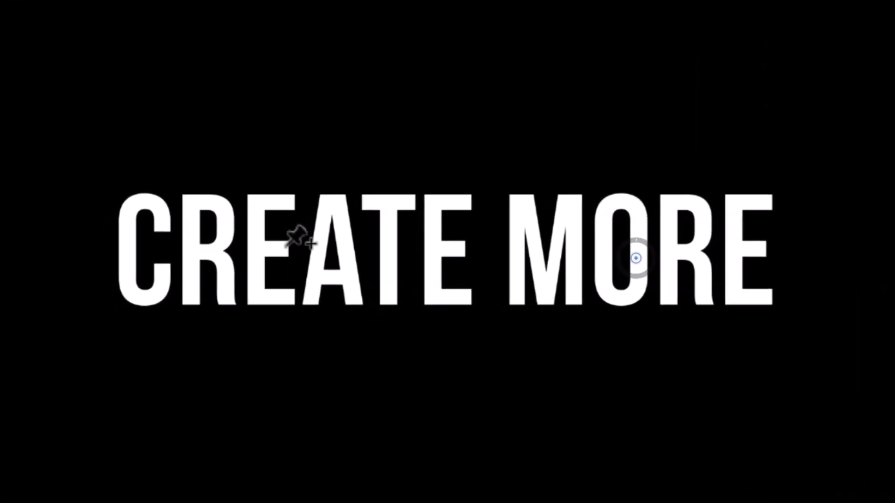
click(269, 250)
drag(280, 258, 268, 231)
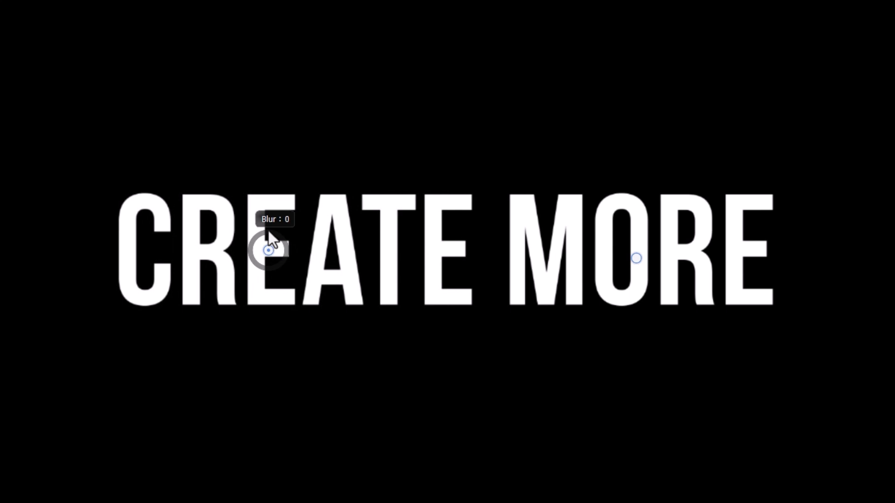
Step: Add a blurring pin just outside the lower-left corner of the C and another with blur about 3 inside the C
click(130, 292)
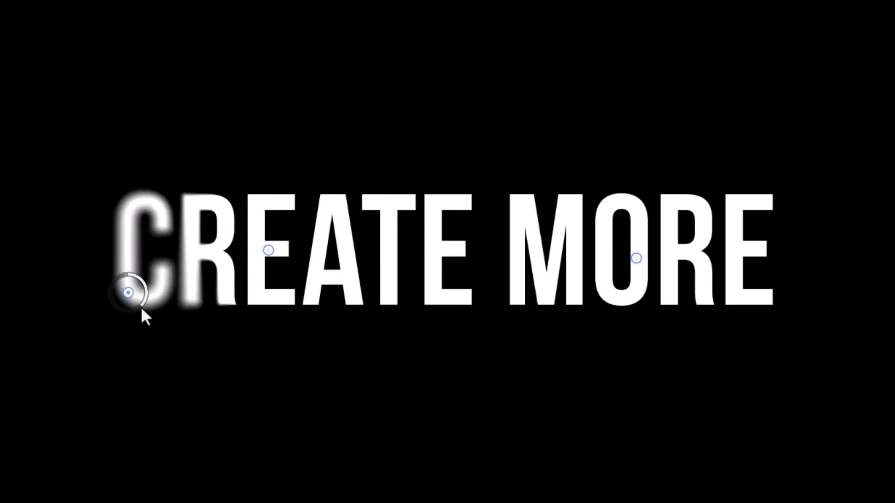
drag(141, 305, 125, 321)
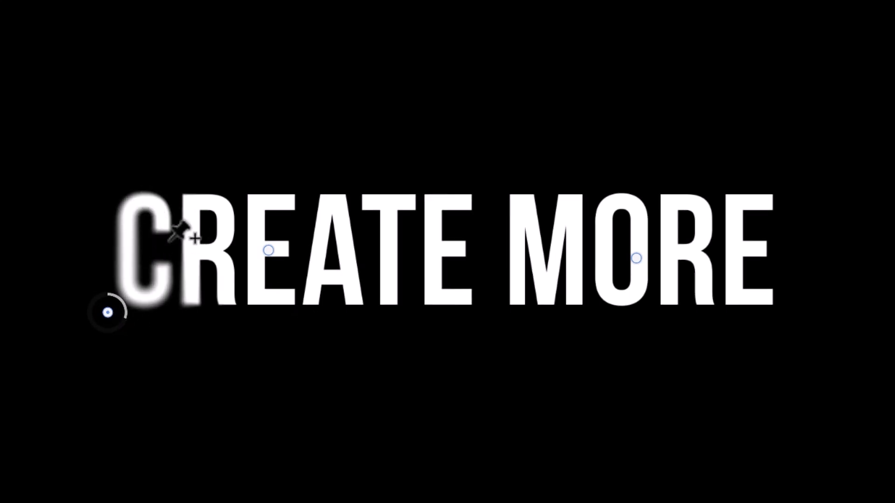
click(152, 239)
drag(164, 254, 159, 225)
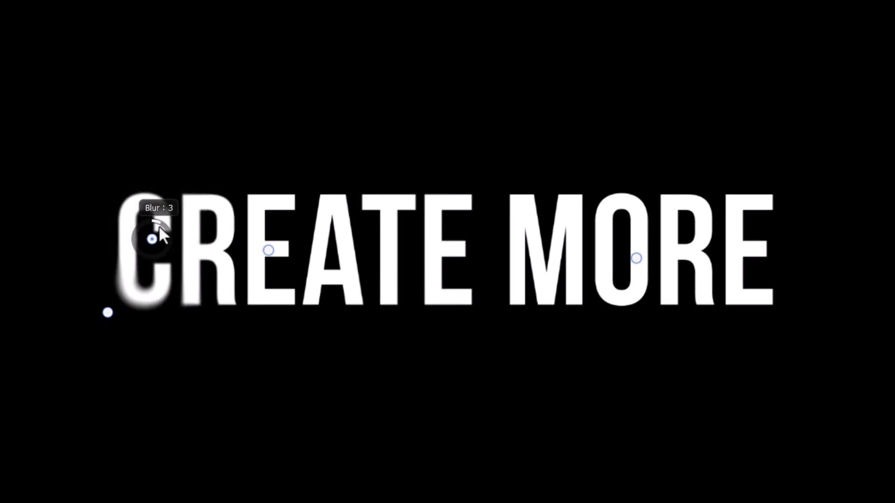
Step: Add a pin with blur about 16 at the final E's upper-right corner and an unblurred pin on its lower part
click(772, 193)
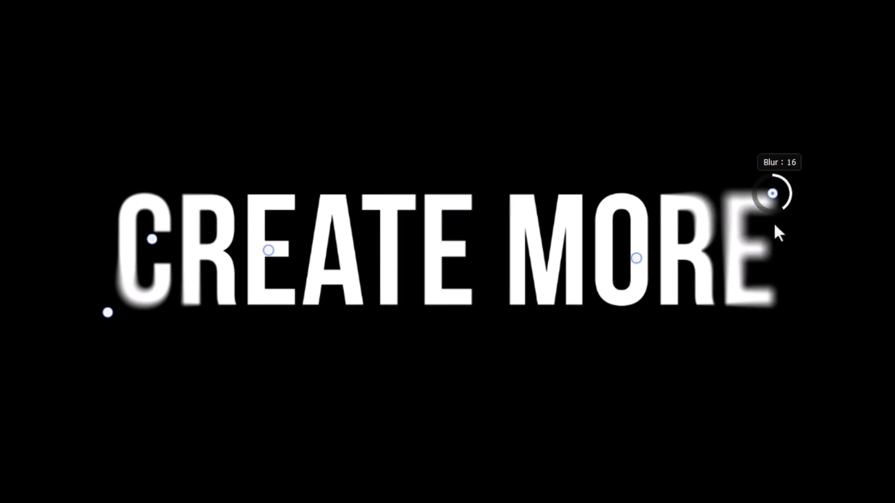
click(755, 281)
drag(774, 275, 756, 264)
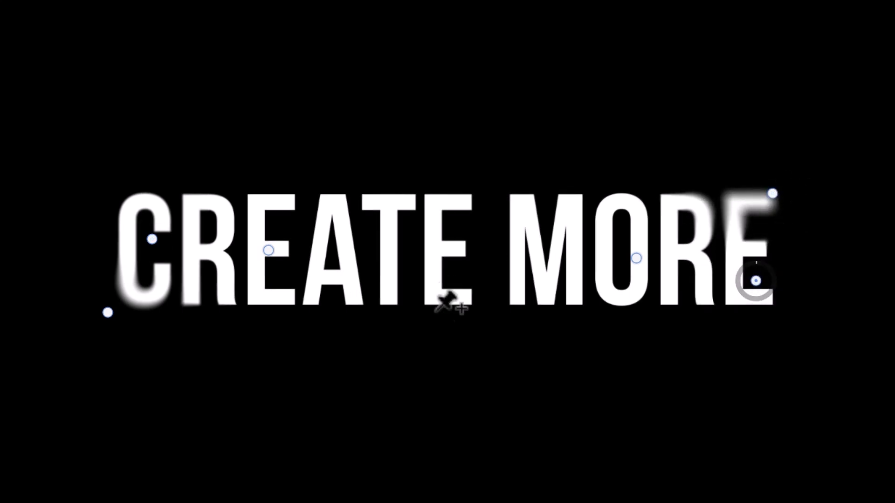
Step: Add blurring pins below the A and at the M's upper-left corner, with a sharp pin on the T, and apply the Field Blur
click(363, 297)
drag(373, 309, 371, 311)
click(392, 258)
drag(404, 266, 379, 255)
click(363, 299)
drag(363, 311, 372, 334)
click(532, 194)
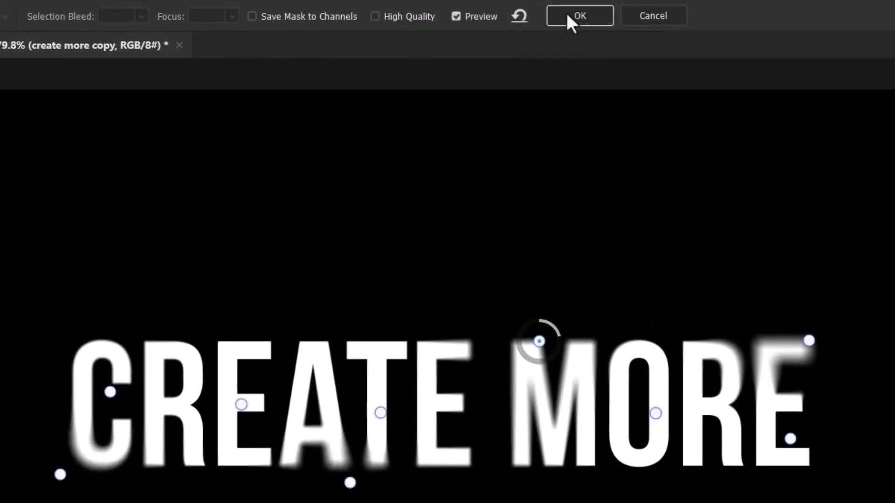
click(568, 16)
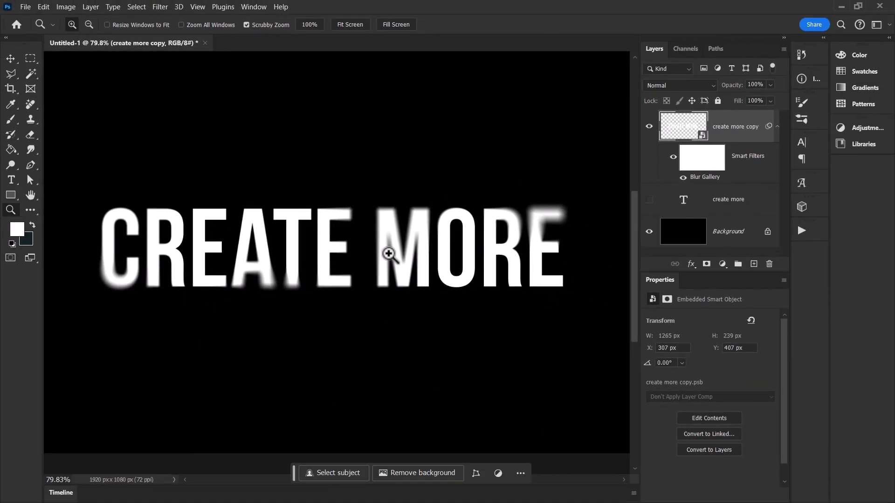
Step: Move the blurred copy up to Y 88 px, show the original "create more" text layer and place it lower on the canvas
drag(327, 264, 326, 145)
click(649, 200)
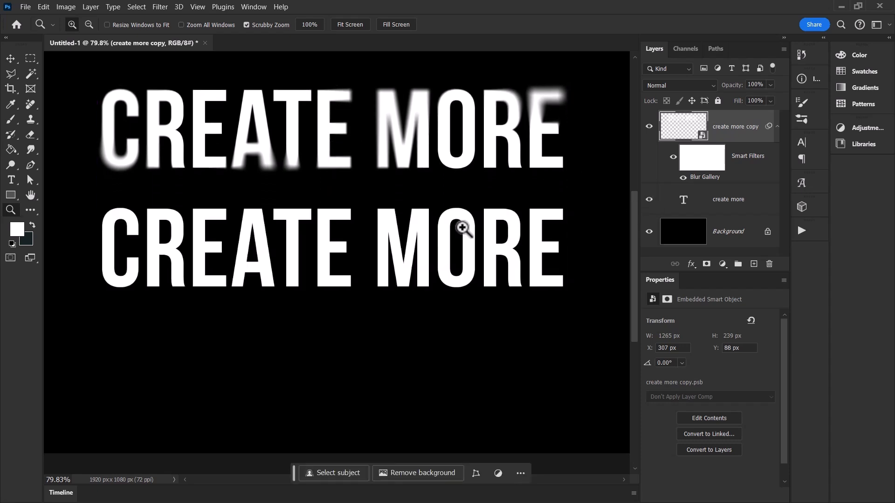
mouse_move(373, 222)
mouse_down()
mouse_move(370, 265)
mouse_move(370, 238)
mouse_up()
click(709, 200)
drag(476, 255, 472, 309)
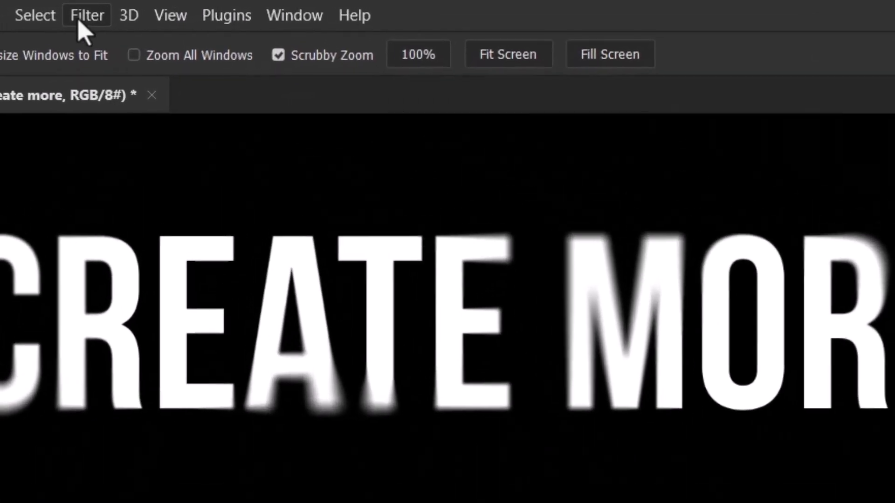
Step: Start a Tilt-Shift blur on the "create more" text layer, converting the layer to a smart object
click(142, 9)
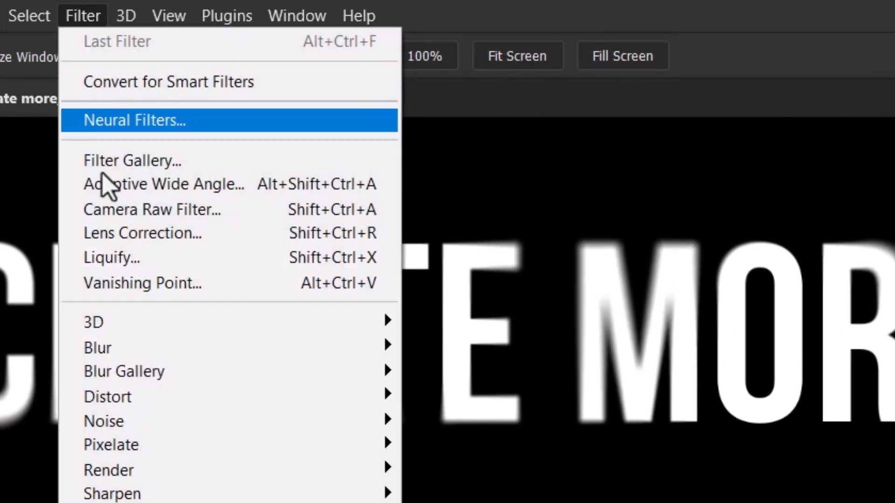
mouse_move(167, 210)
click(413, 419)
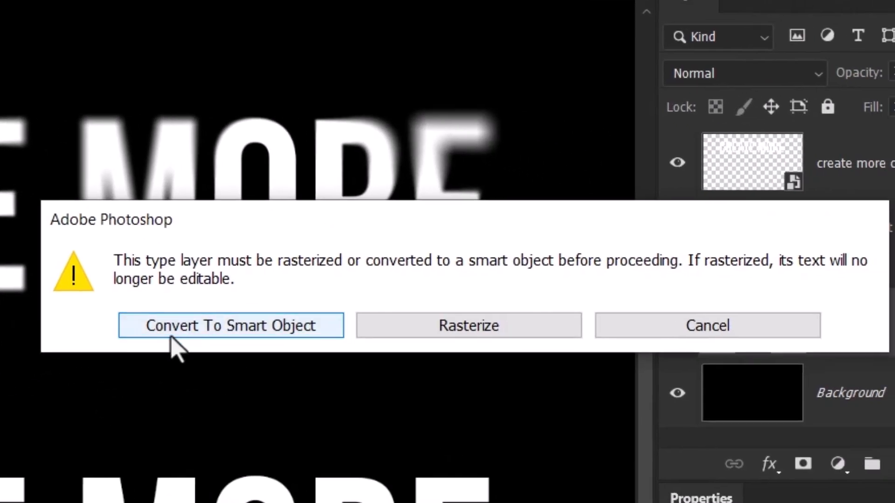
click(269, 332)
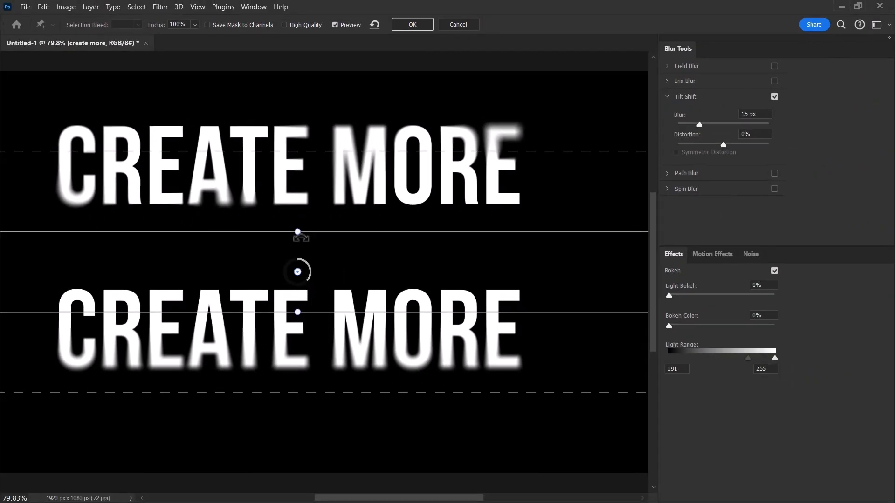
Step: Center the tilt-shift on the lower text, tilt it slightly upward to the right and bring both dashed outer lines closer to the letters
drag(297, 278, 292, 334)
mouse_move(293, 369)
mouse_down()
mouse_move(256, 346)
mouse_move(294, 367)
mouse_move(181, 326)
mouse_move(84, 305)
mouse_move(320, 345)
mouse_move(324, 356)
mouse_move(296, 368)
mouse_up()
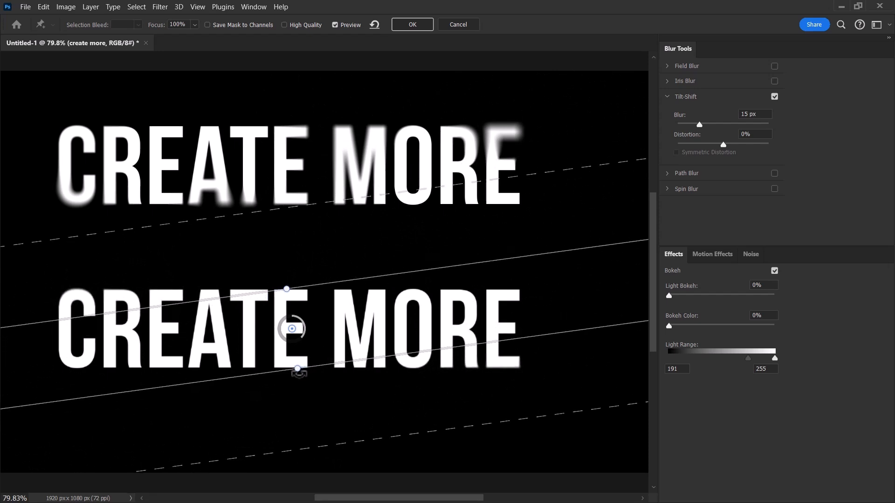
drag(84, 238, 85, 298)
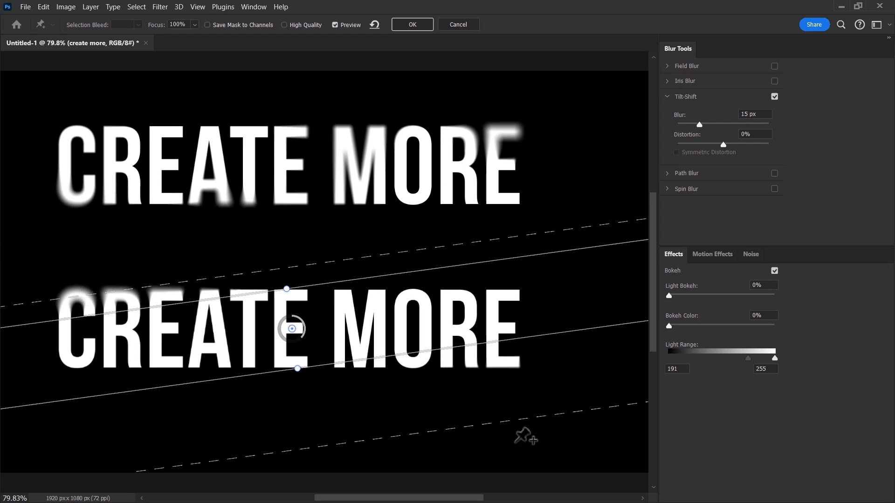
drag(510, 418, 511, 374)
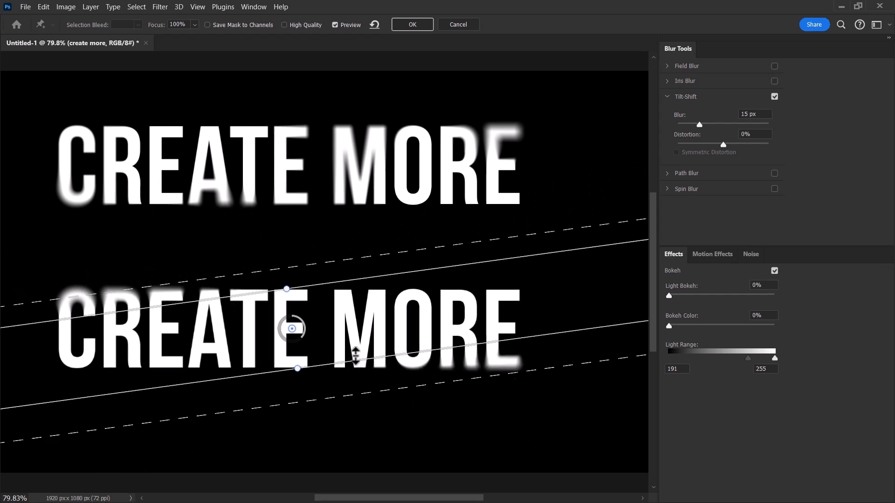
Step: Narrow the tilt-shift's sharp zone by bringing both solid lines toward the text's center, and apply the blur
drag(351, 358, 350, 343)
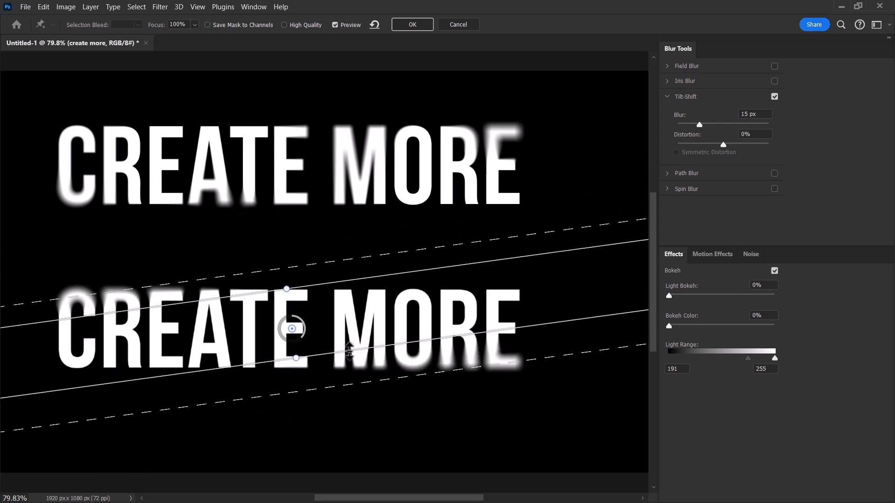
drag(194, 298, 195, 313)
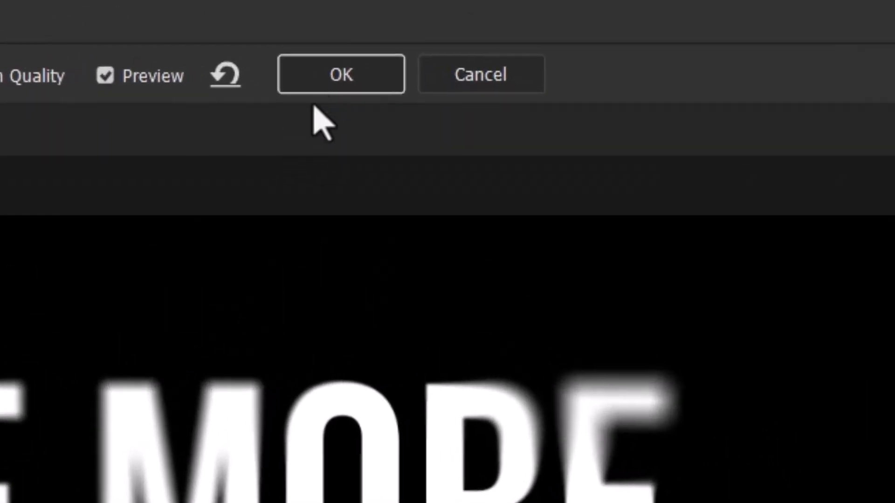
click(326, 89)
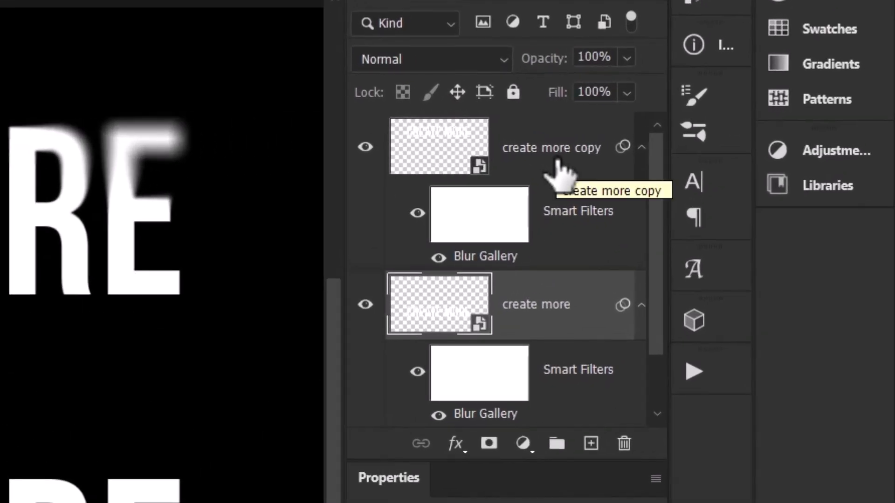
Step: Add a Gradient Map adjustment layer above "create more copy" and dock the Properties panel above the Layers panel
click(590, 152)
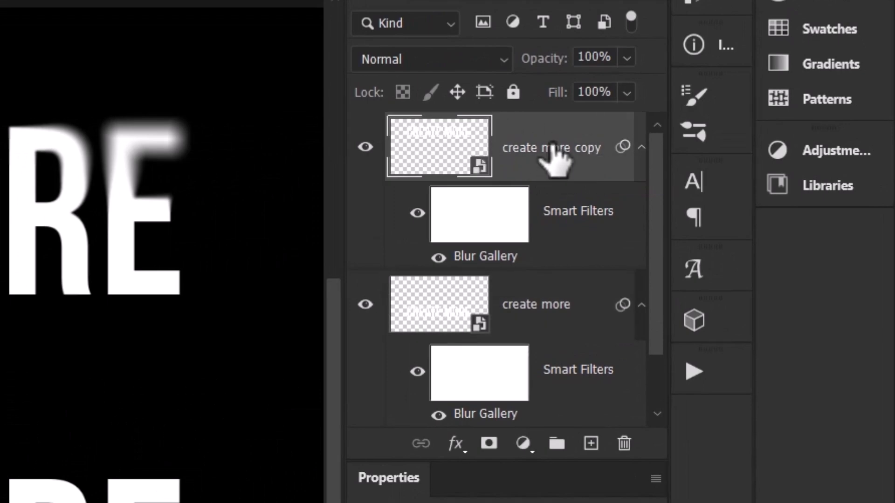
click(524, 445)
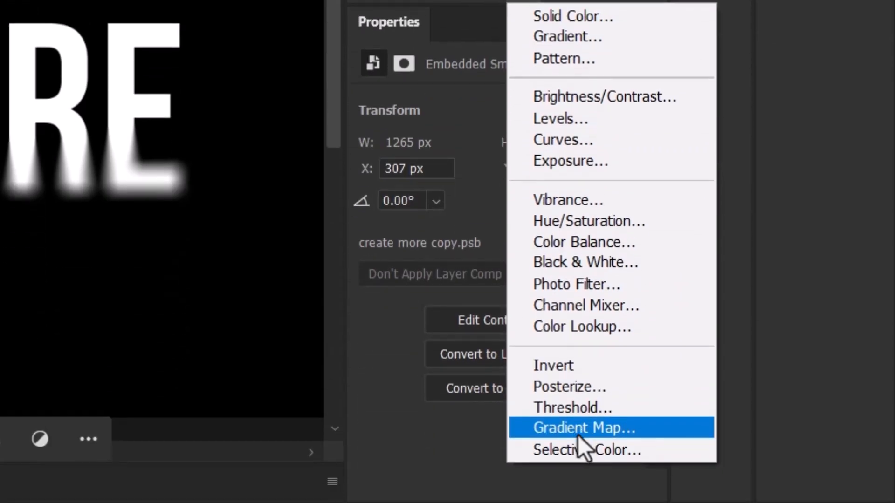
click(578, 435)
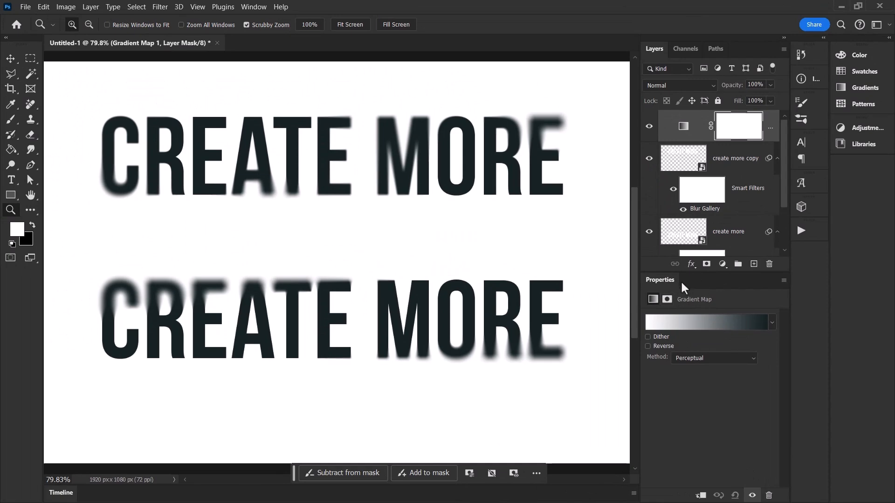
drag(695, 286, 694, 55)
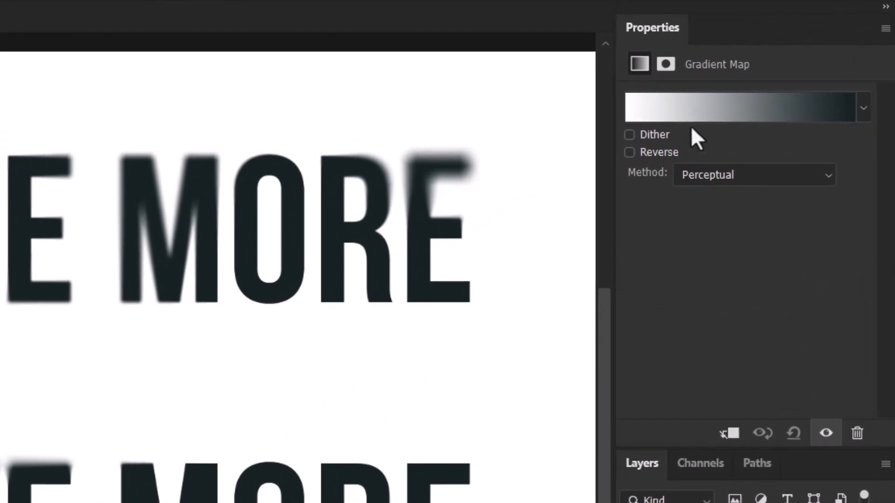
Step: Change the gradient map's first color stop, at location 0, to black in the Gradient Editor
click(759, 108)
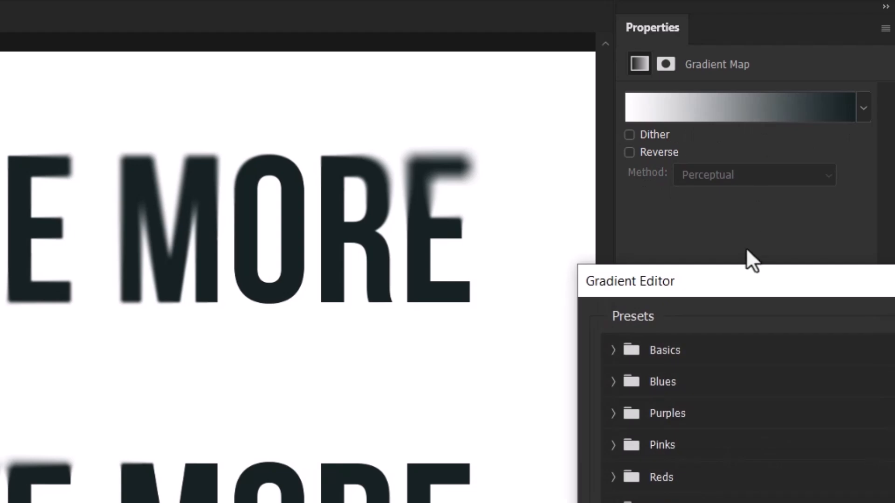
drag(746, 251, 746, 166)
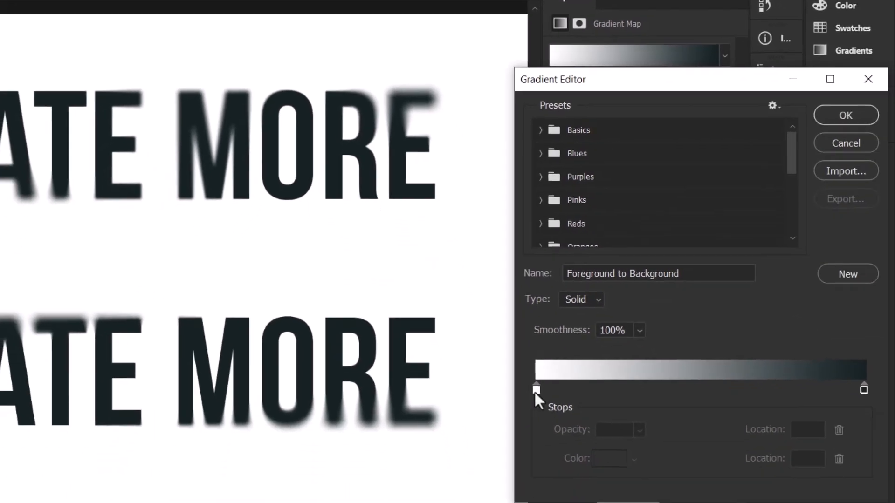
click(558, 445)
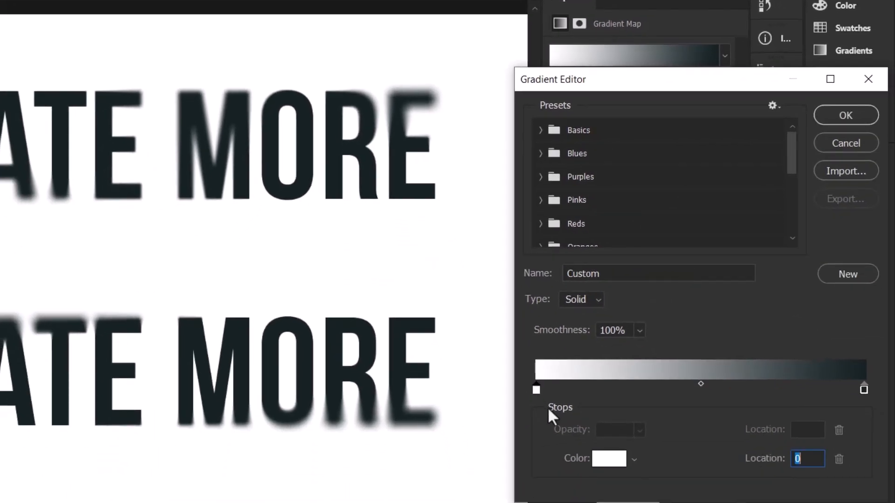
click(609, 459)
drag(613, 389, 673, 429)
click(860, 220)
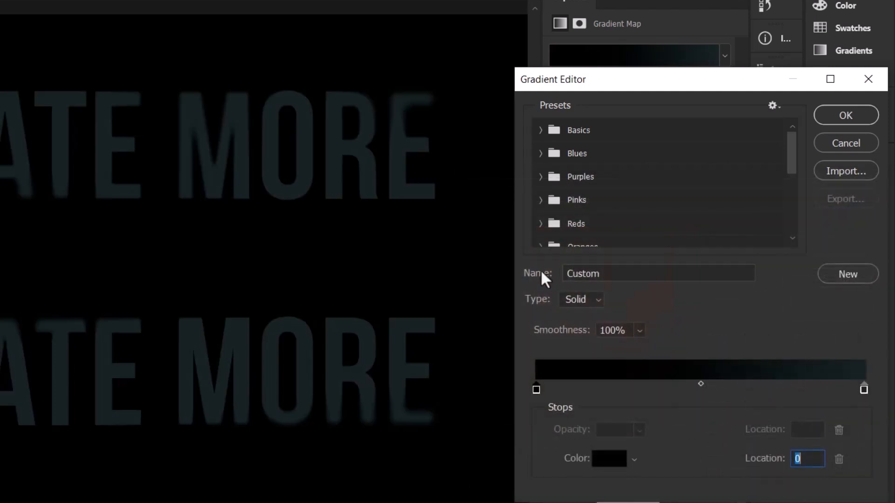
Step: Change the gradient's end color stop, at location 100, to white (ffffff)
click(864, 389)
click(633, 459)
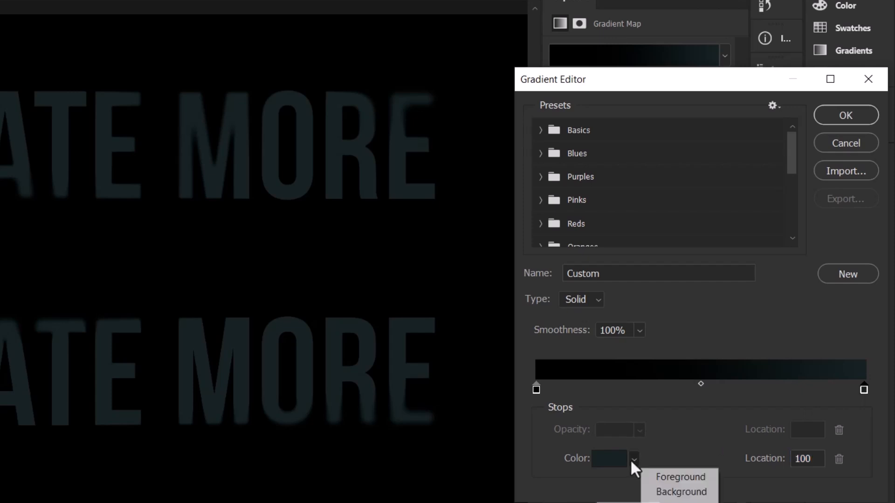
click(603, 460)
drag(571, 359, 513, 214)
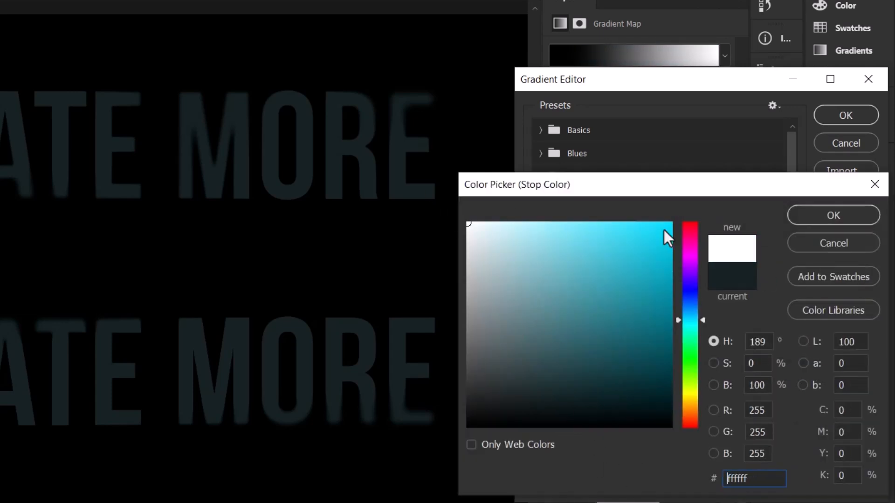
click(850, 214)
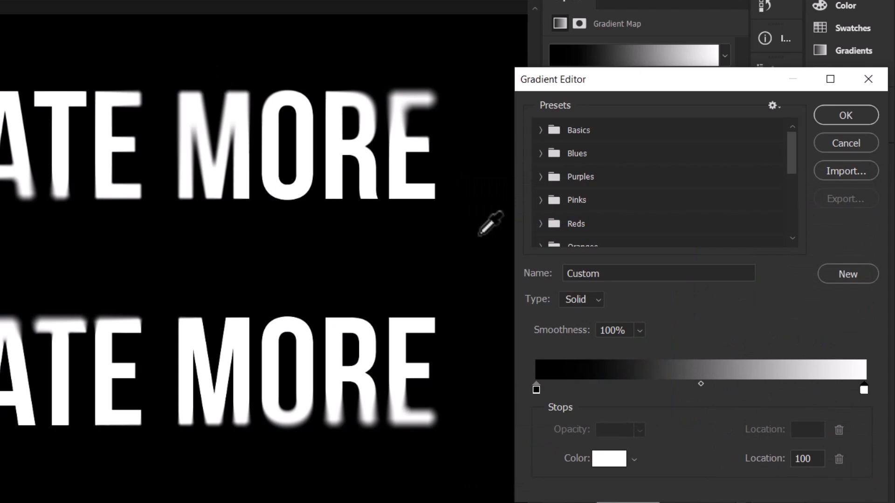
Step: Add a middle color stop at location 47 and set its color to cyan, 00d8ff
click(692, 388)
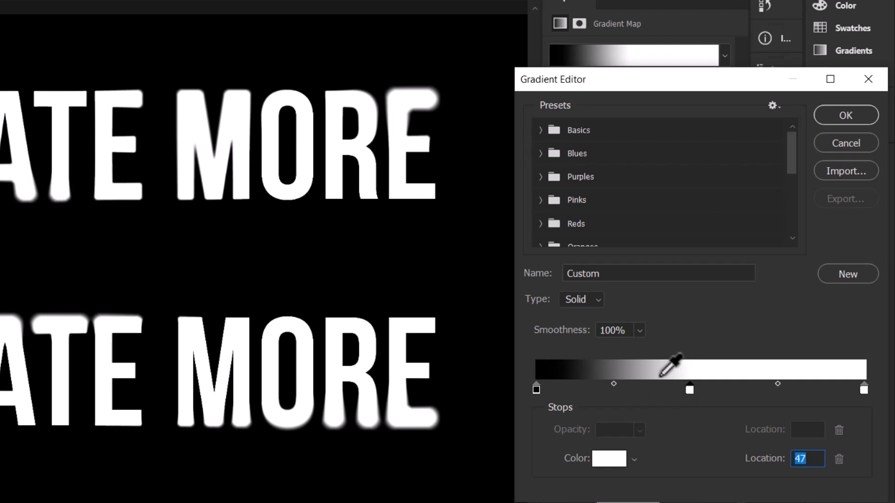
click(609, 458)
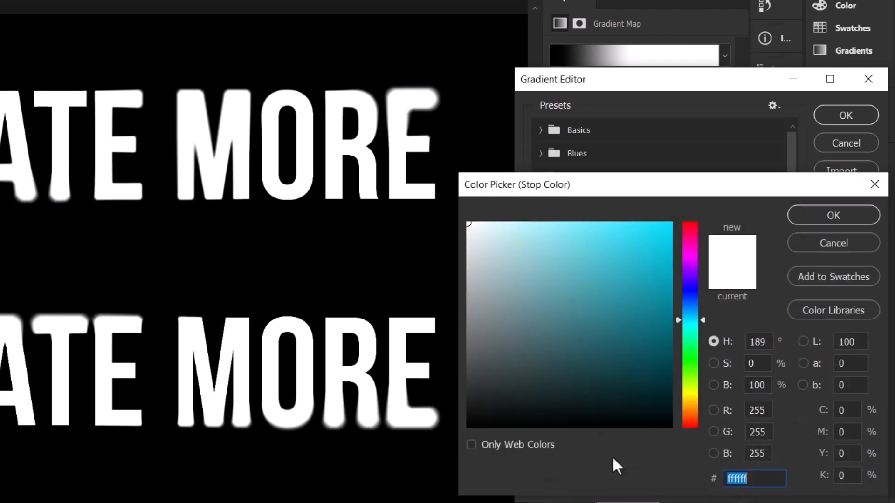
drag(651, 185, 150, 199)
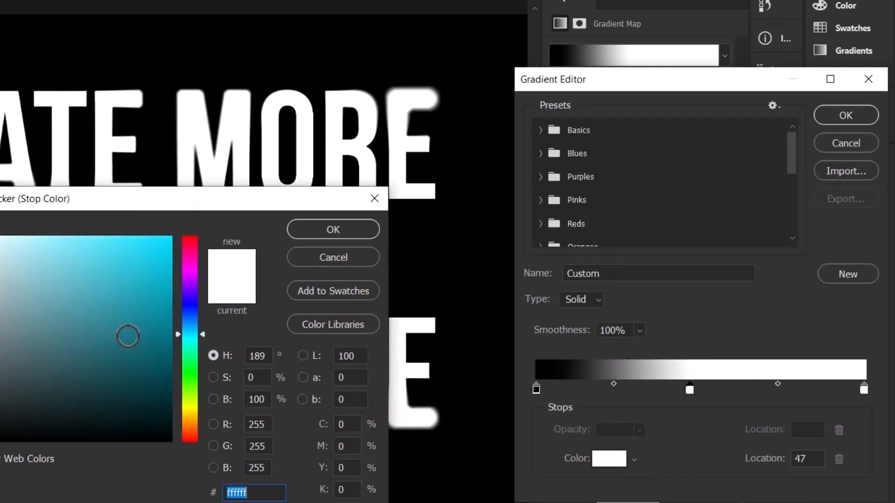
text(00d8ff)
drag(166, 194, 557, 146)
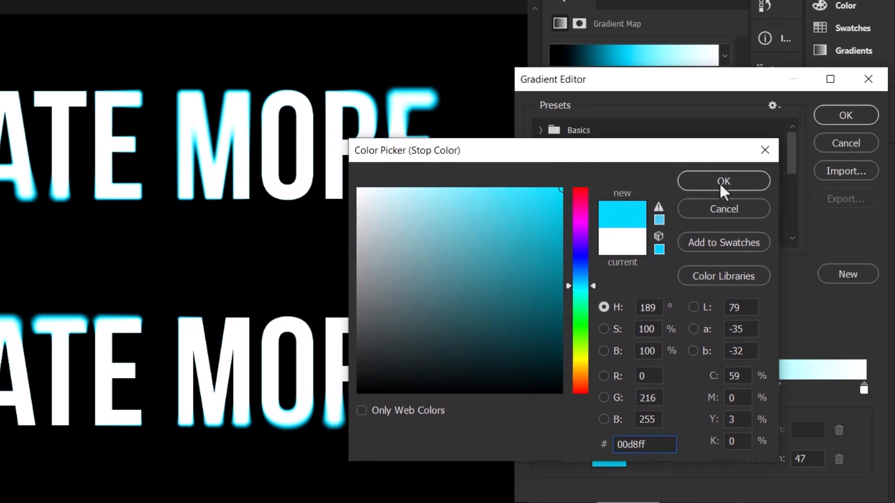
click(706, 179)
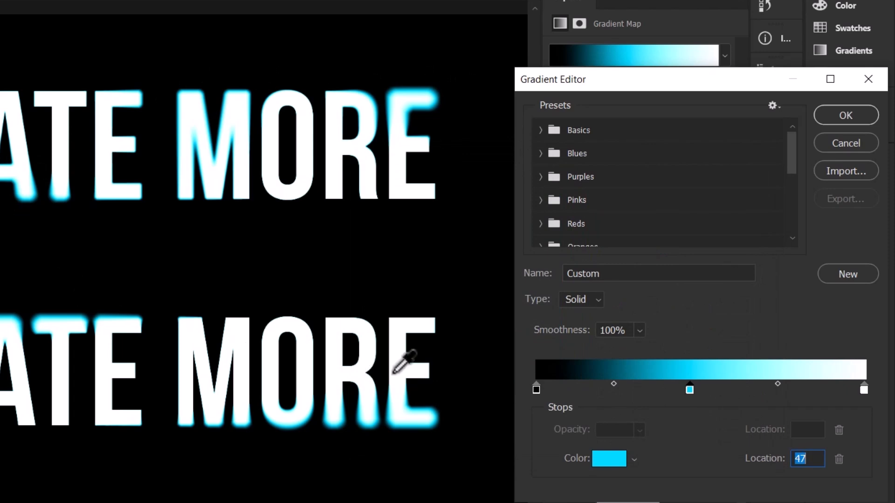
Step: Add a color stop at location 31, between black and cyan, and color it purple, d200ff
click(637, 389)
click(631, 460)
click(607, 459)
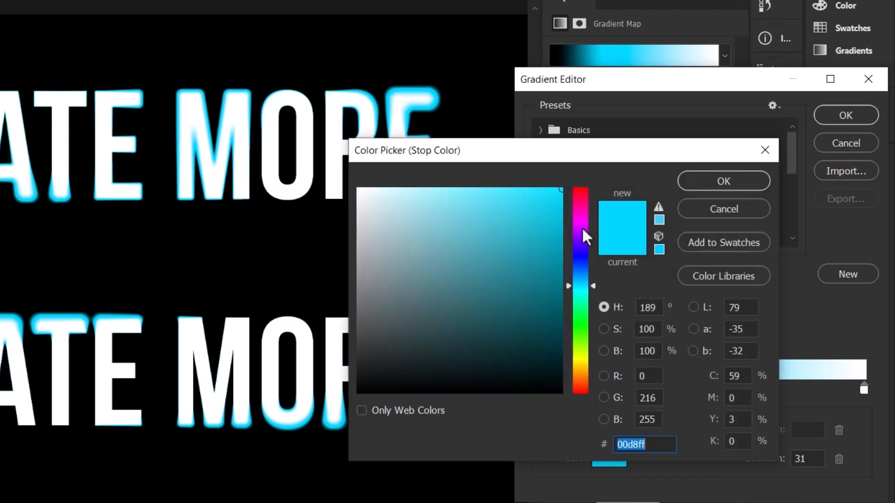
click(583, 228)
click(721, 179)
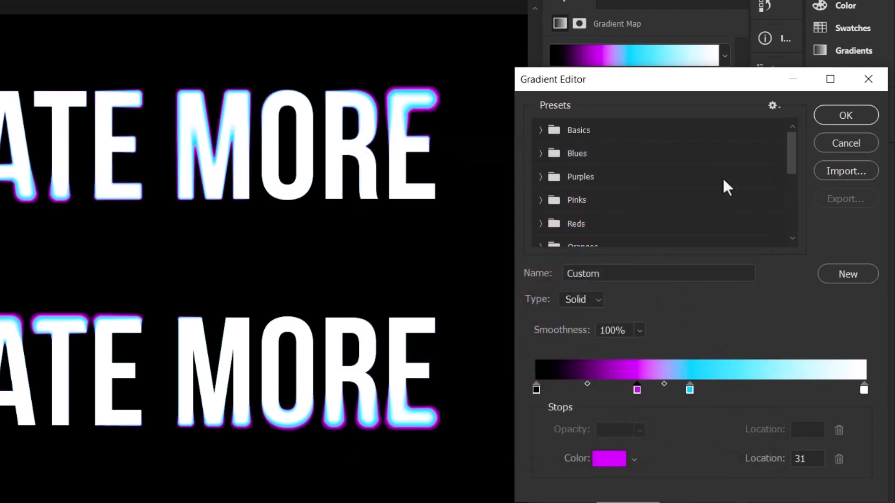
Step: Add a color stop at location 69, between cyan and white, and color it green, 00ff72
click(764, 389)
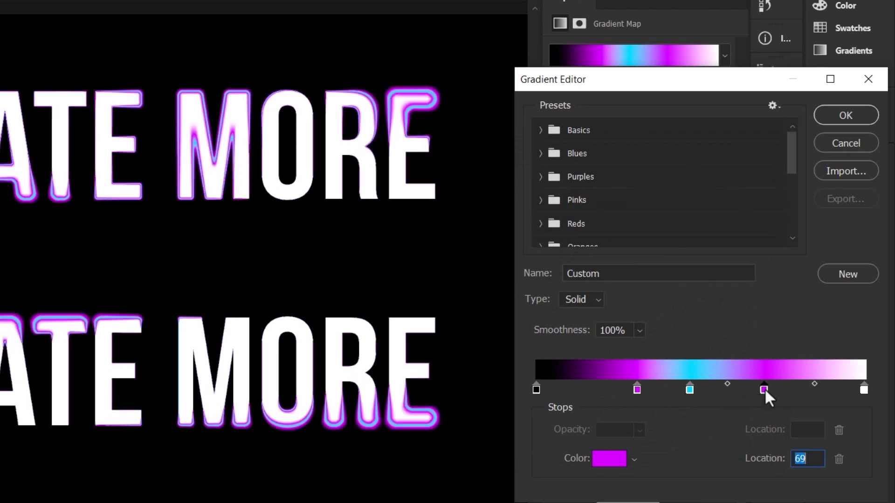
click(619, 464)
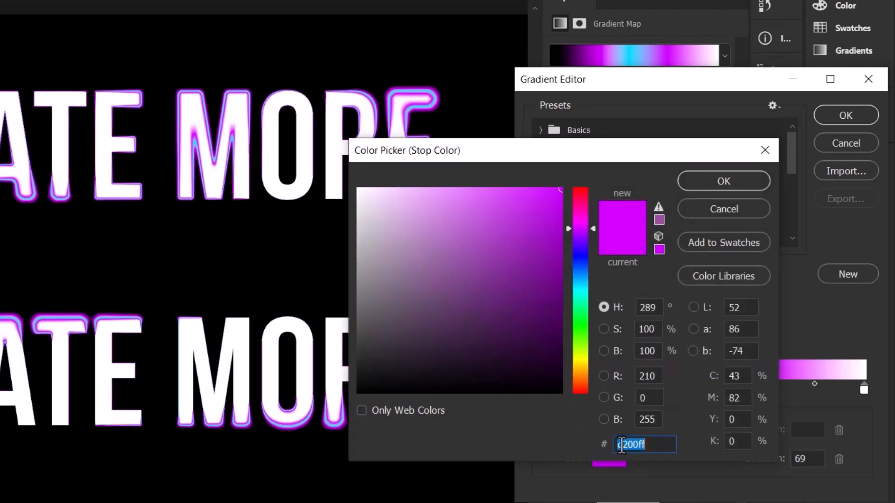
click(581, 362)
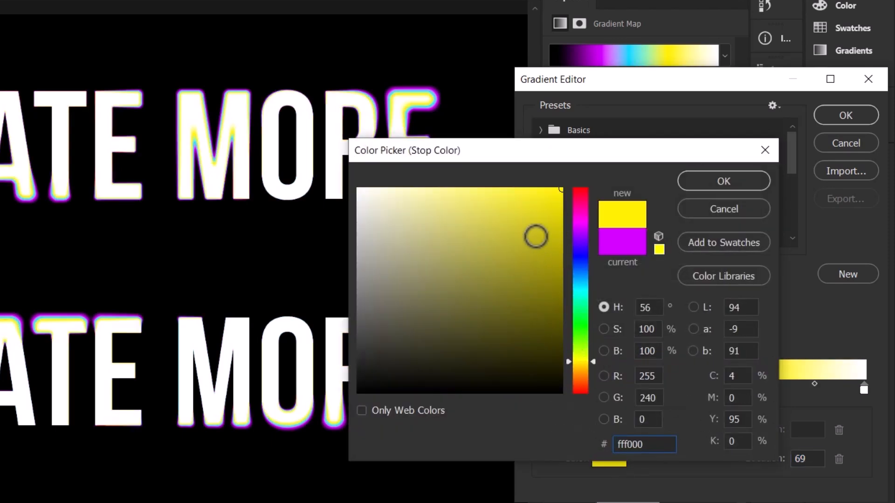
drag(586, 363, 594, 309)
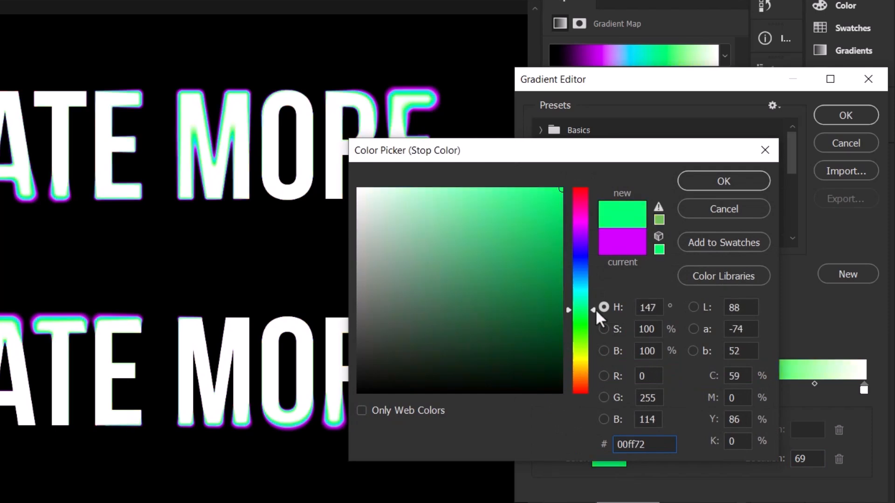
click(736, 183)
Step: Space the stops more evenly, with purple closer to black, cyan at location 46 and green at 69, and apply the gradient
mouse_move(764, 395)
mouse_down()
mouse_move(806, 393)
mouse_move(765, 392)
mouse_up()
drag(671, 390, 741, 389)
drag(648, 390, 686, 390)
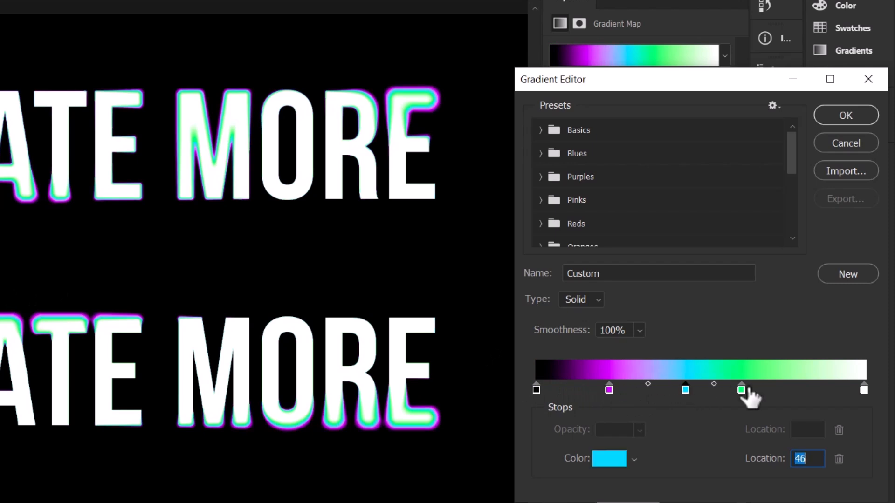
drag(745, 390, 763, 390)
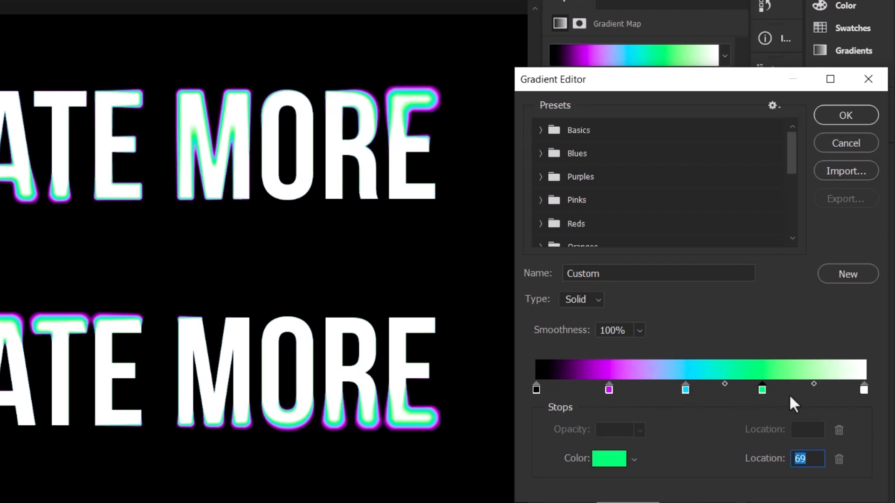
click(846, 115)
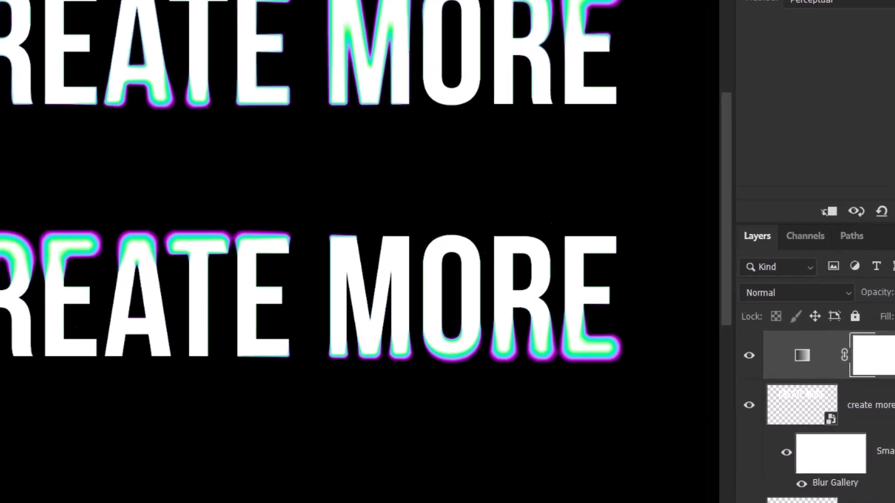
Step: Reopen the Blur Gallery smart filter on the "create more" layer and raise its tilt-shift blur to 34 px
scroll(813, 346, down, 3)
scroll(814, 345, up, 2)
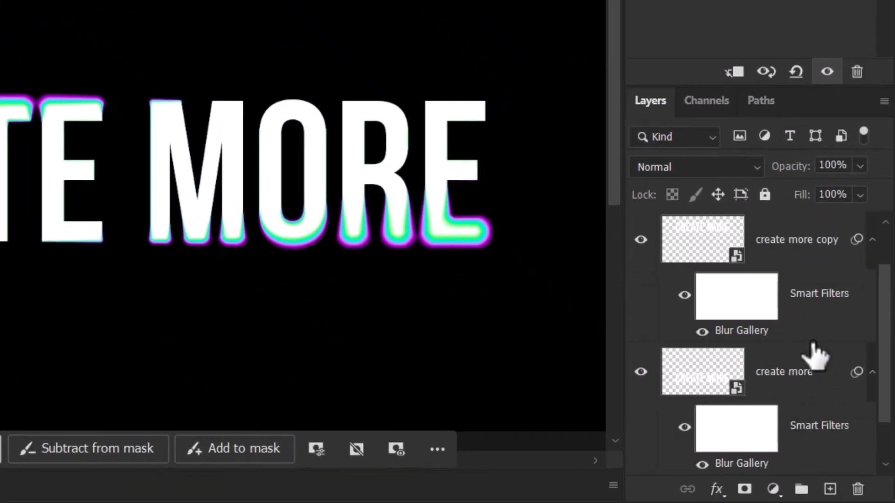
click(797, 378)
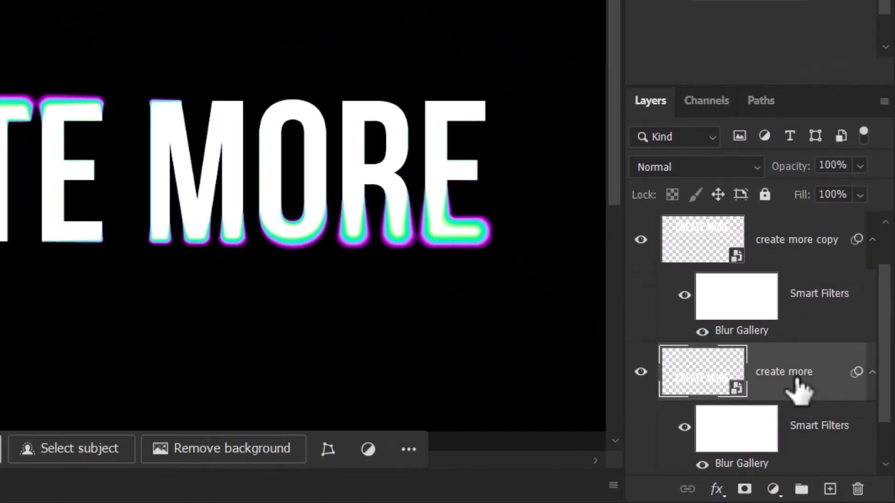
click(640, 375)
click(640, 375)
scroll(749, 394, down, 1)
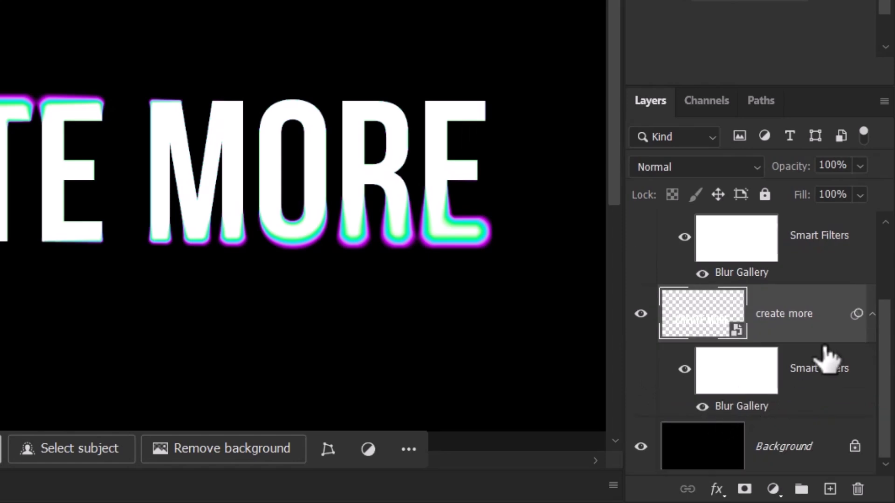
double_click(737, 405)
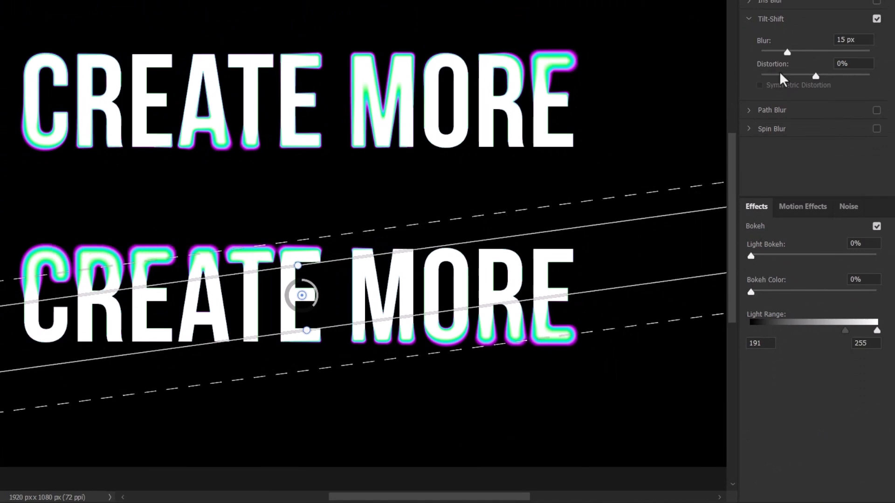
mouse_move(786, 52)
mouse_down()
mouse_move(814, 51)
mouse_move(804, 55)
mouse_up()
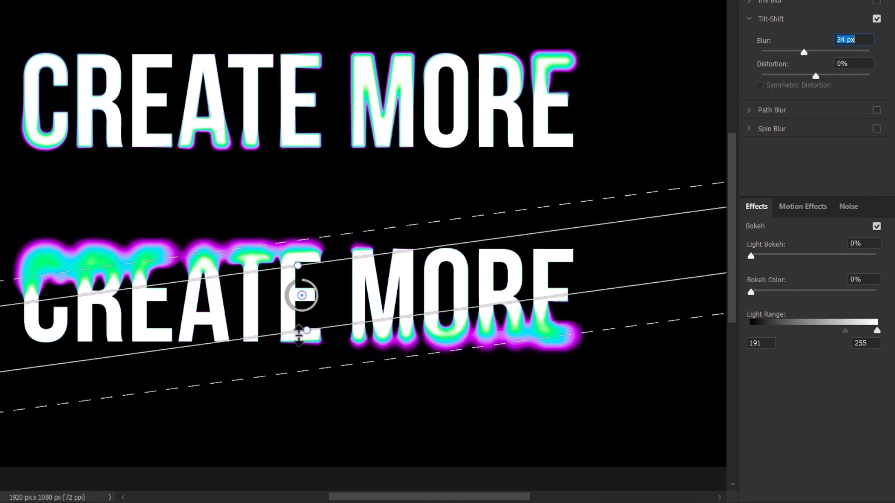
Step: Flatten the tilt slightly, move the lower dashed line further down, and set the tilt-shift's blur to 67 px and distortion to 73%
drag(307, 331, 318, 404)
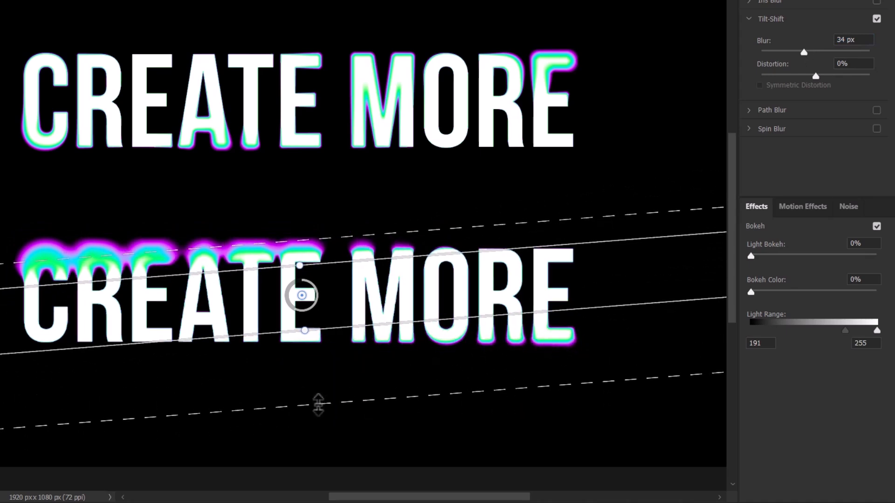
drag(807, 52, 841, 56)
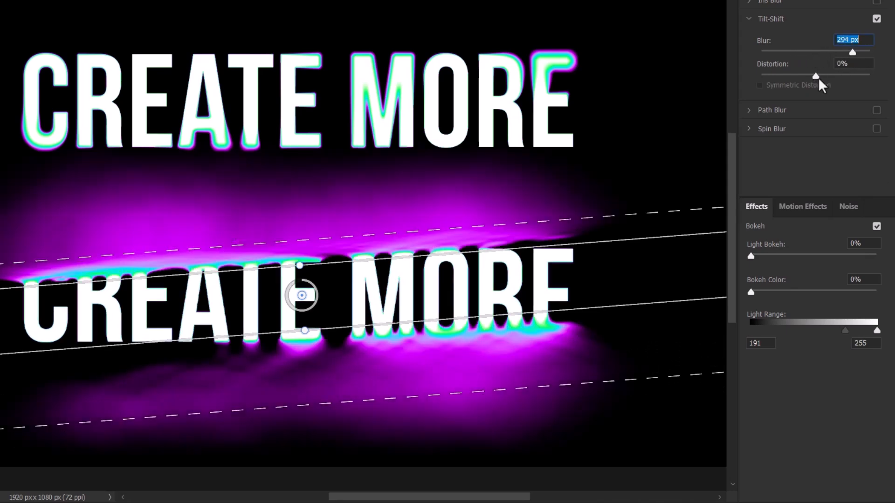
click(855, 77)
drag(858, 52, 810, 53)
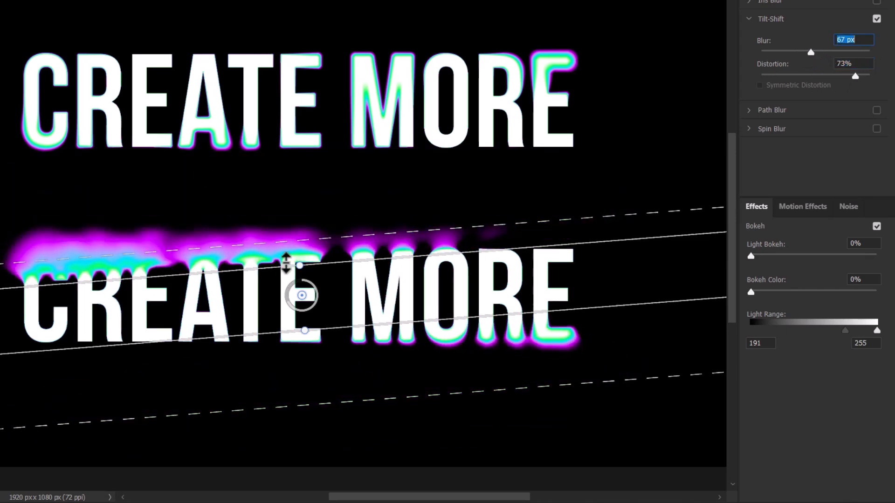
Step: Move the tilt-shift's upper dashed line away from the text and the lower one closer, and apply the blur
drag(291, 241, 289, 218)
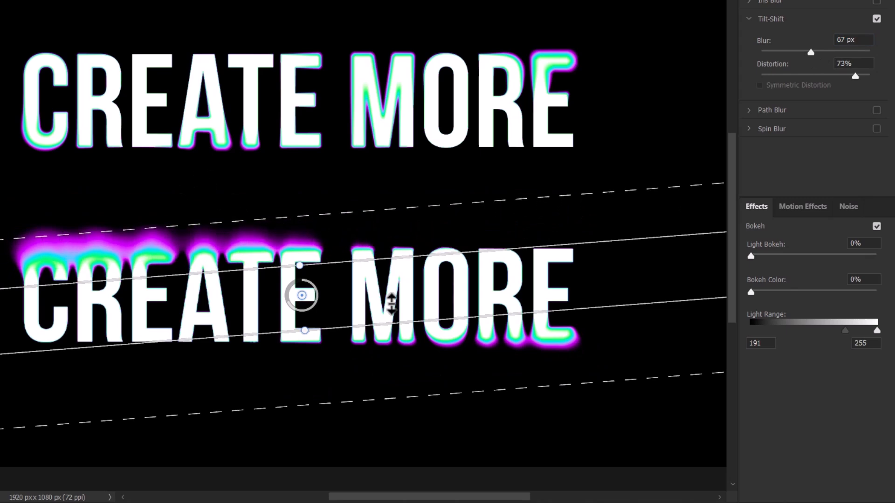
drag(476, 387, 474, 372)
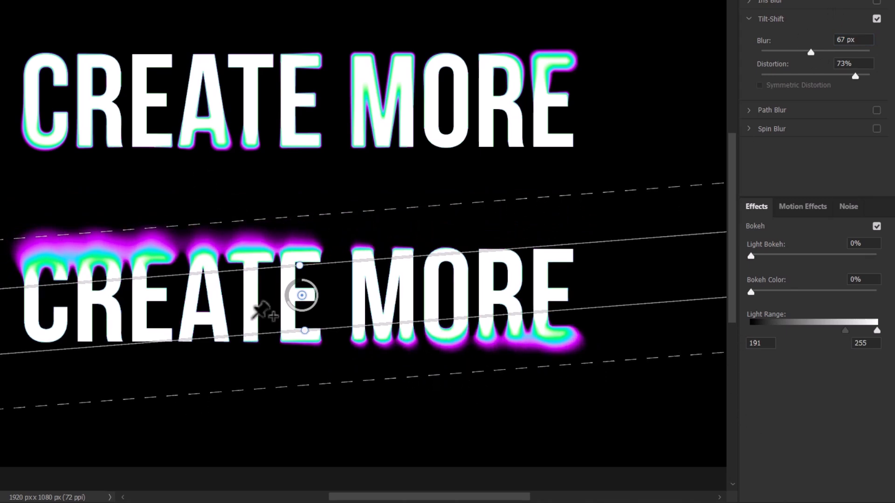
key(Return)
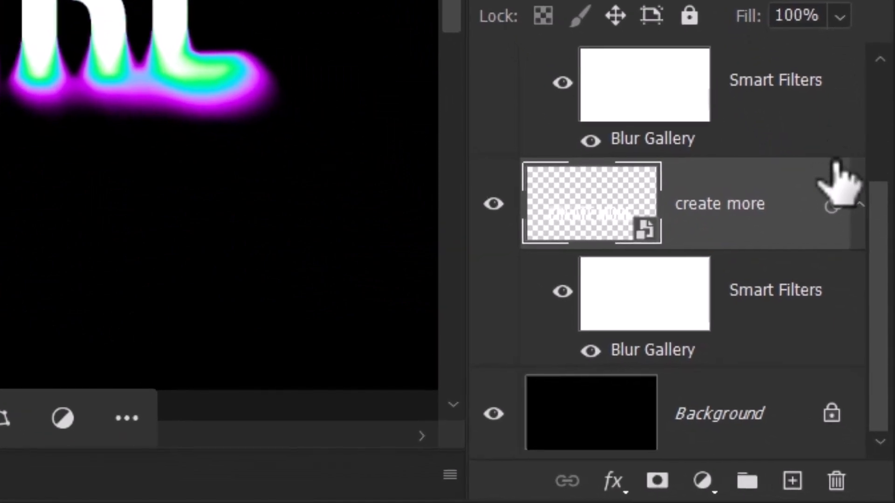
Step: Reopen the Blur Gallery smart filter on "create more copy" and set the pin at the last E's upper corner to 31 px
scroll(871, 364, up, 3)
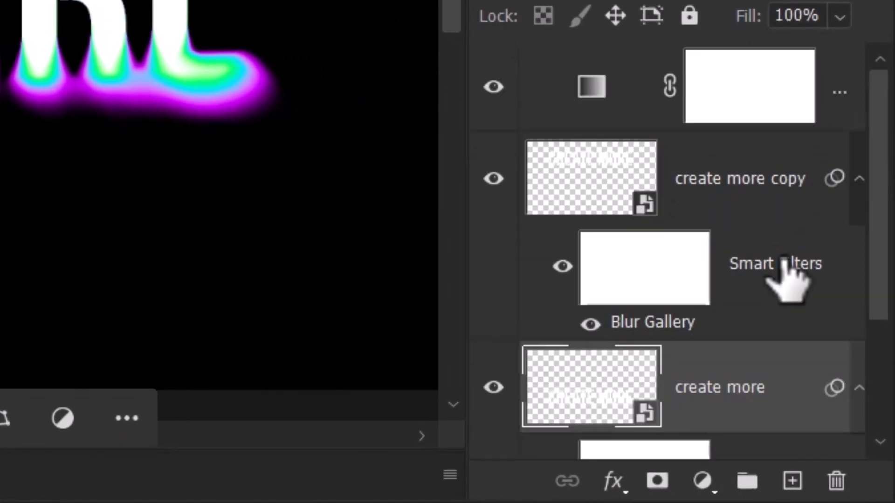
double_click(658, 321)
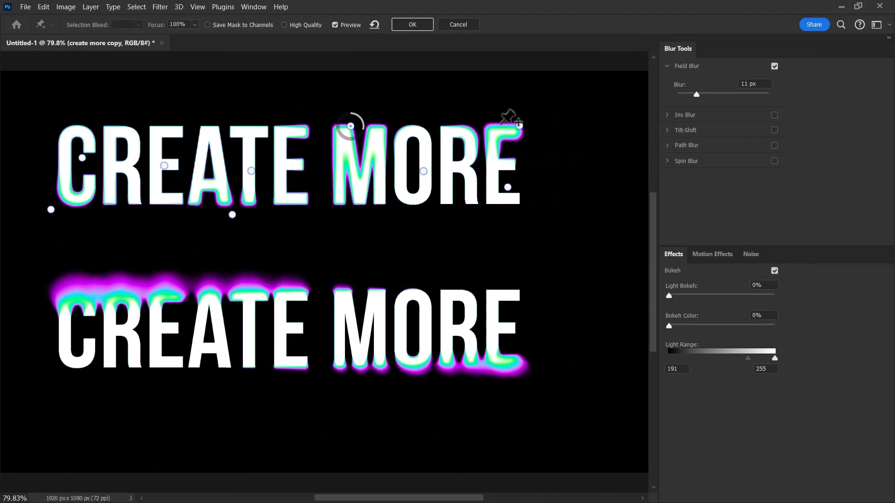
click(521, 129)
drag(530, 141, 511, 138)
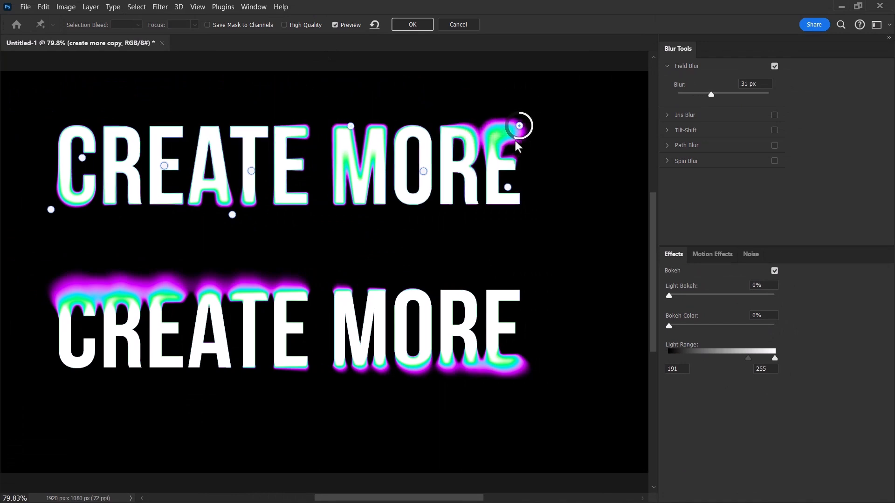
Step: Move the field blur pin below the first C onto the A, and add a blurred pin at the C's base
drag(63, 217, 223, 174)
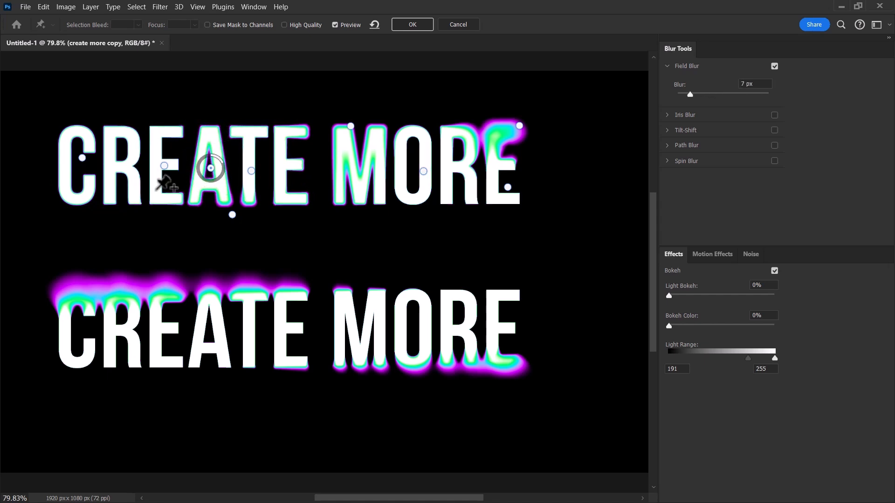
click(73, 203)
drag(81, 214, 72, 217)
Step: Shift the last E's pin up and outward, add a 44 px pin below the O of "MORE", and apply the field blur
mouse_move(519, 126)
mouse_down()
mouse_move(531, 115)
mouse_move(523, 125)
mouse_up()
click(431, 231)
drag(437, 243, 417, 247)
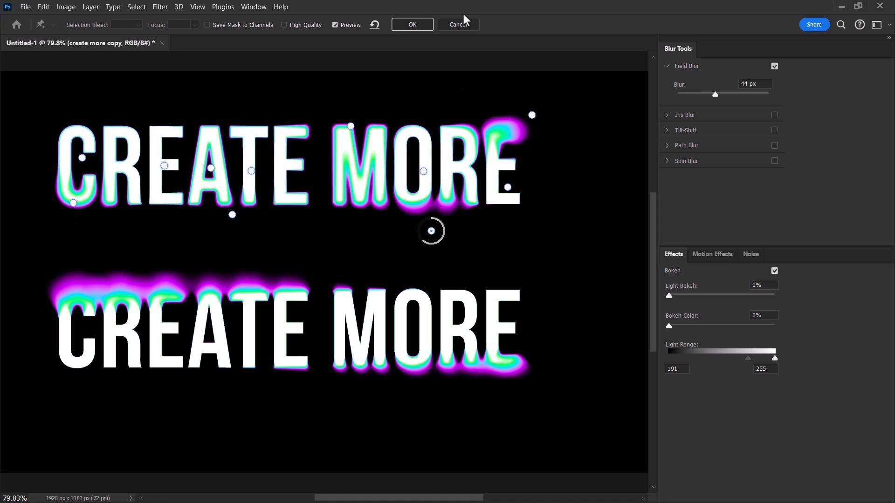
key(Return)
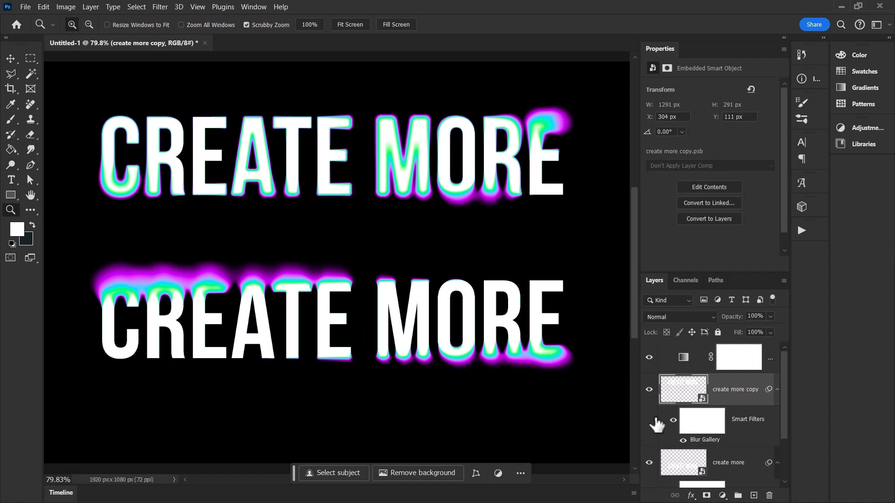
scroll(724, 451, down, 1)
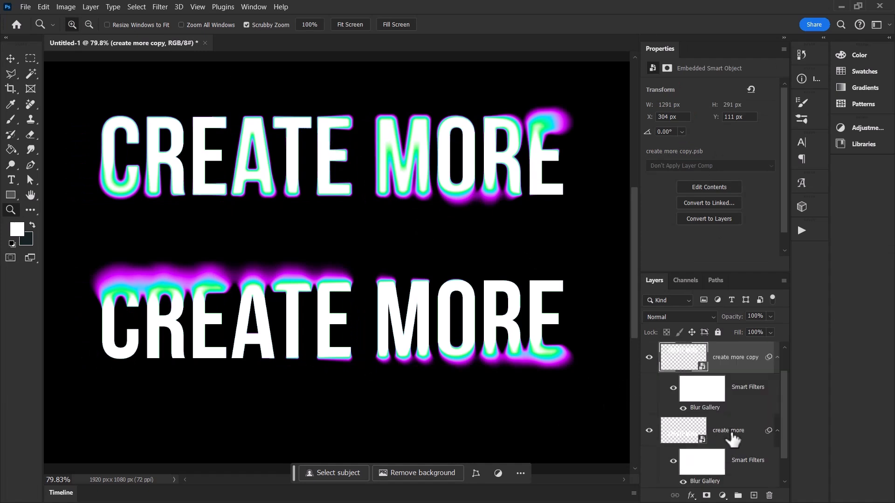
ctrl+click(733, 432)
drag(418, 344, 416, 356)
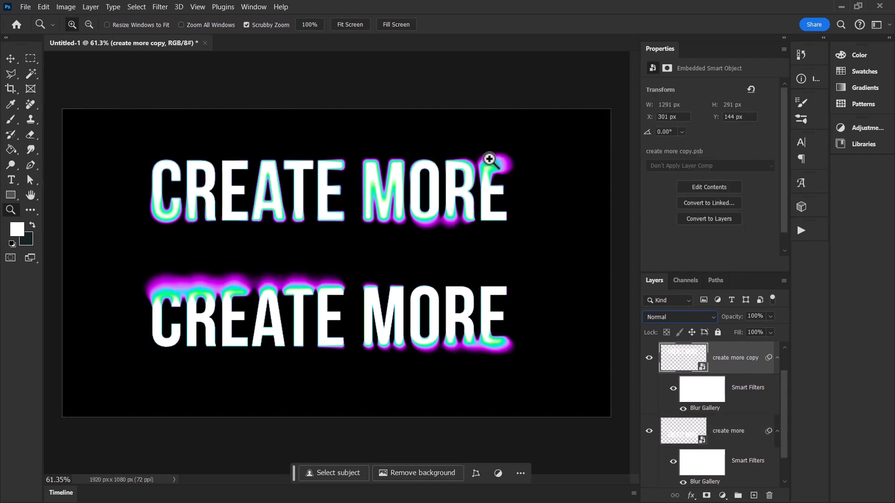
drag(489, 159, 529, 209)
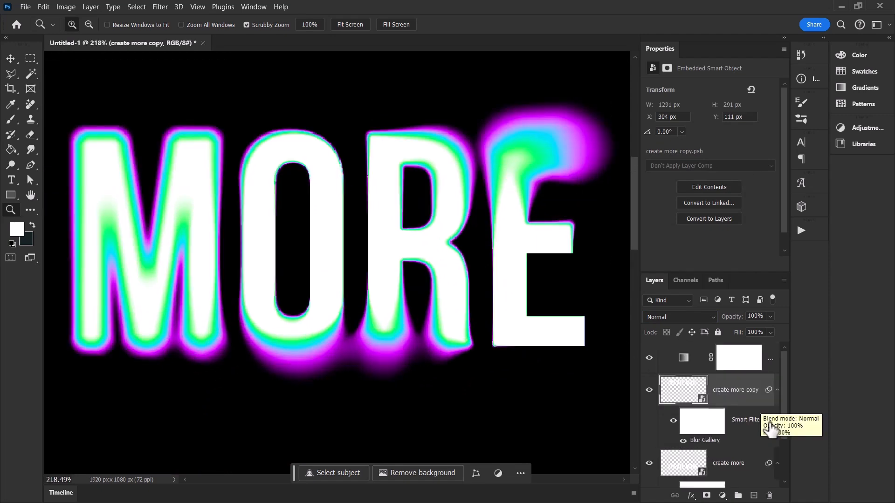
click(160, 7)
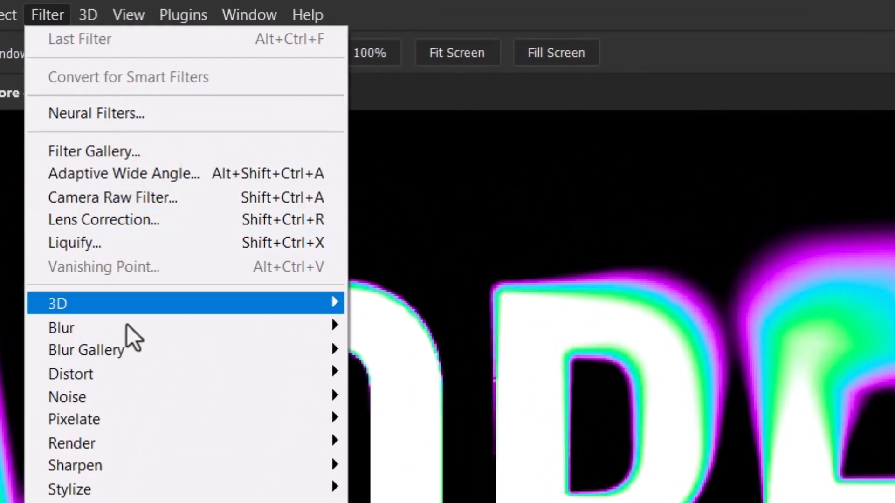
mouse_move(139, 396)
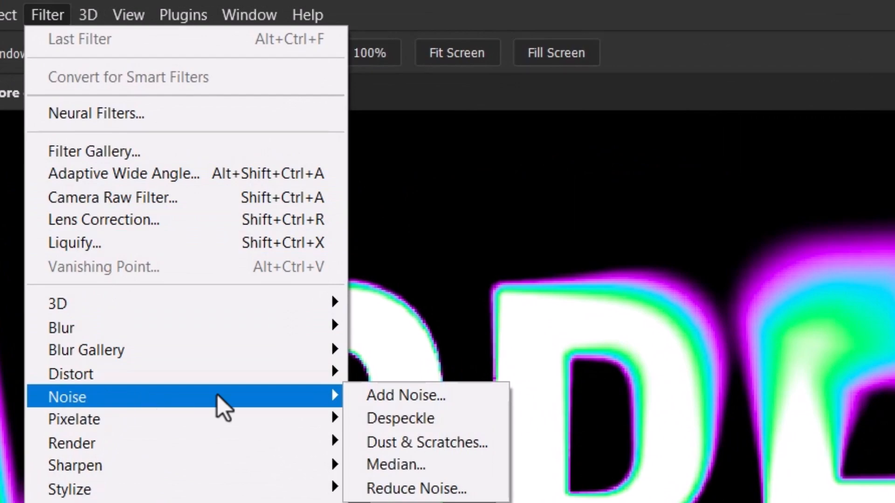
click(403, 395)
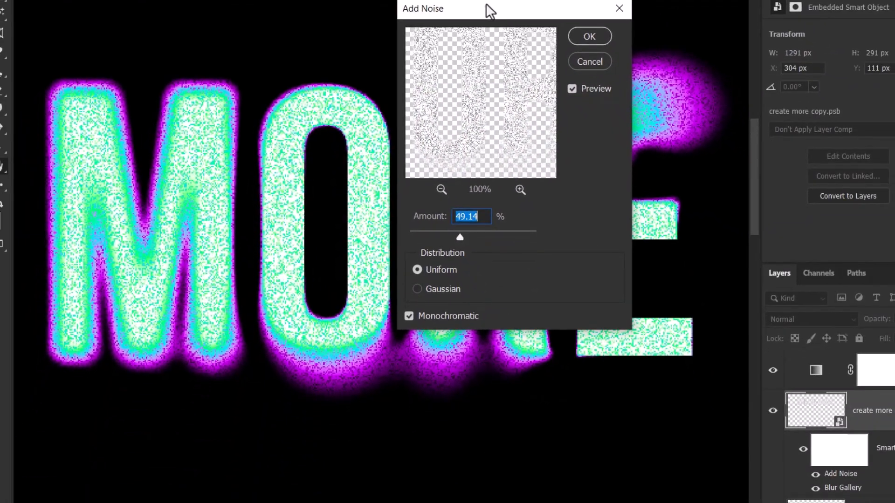
drag(607, 142, 805, 15)
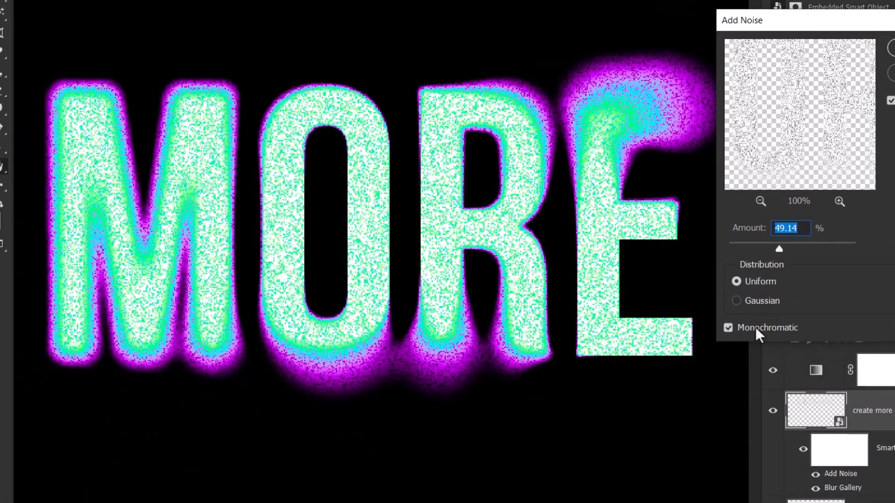
drag(744, 250, 754, 248)
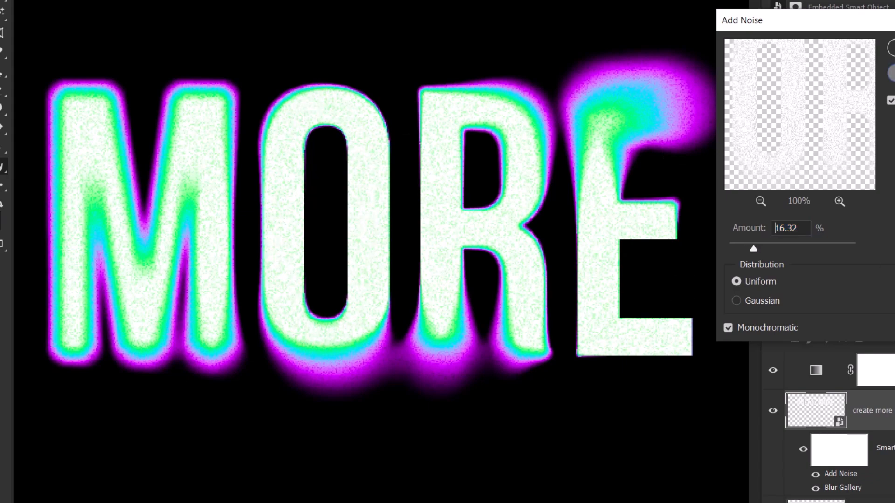
click(891, 73)
Step: Duplicate the "create more copy" layer and hide the duplicate
drag(888, 418, 798, 488)
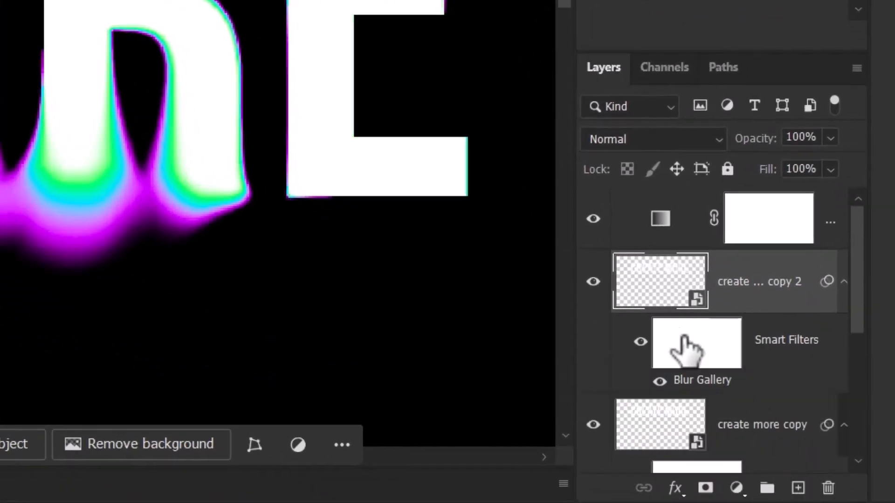
click(594, 281)
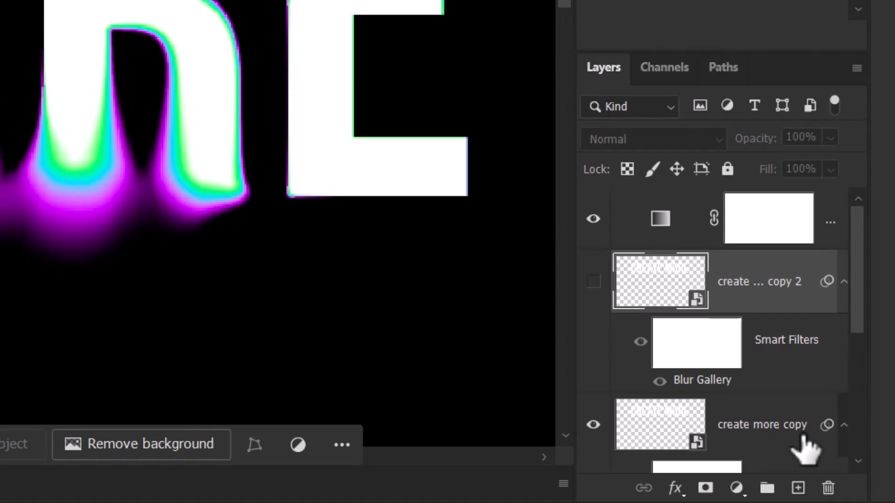
Step: Add monochromatic Gaussian noise of 11.07% to the "create more copy" layer as a smart filter
click(788, 433)
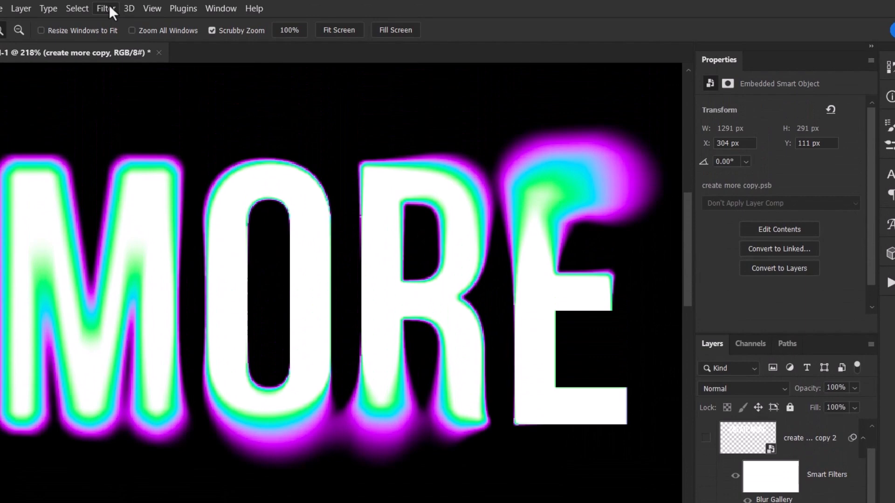
click(110, 8)
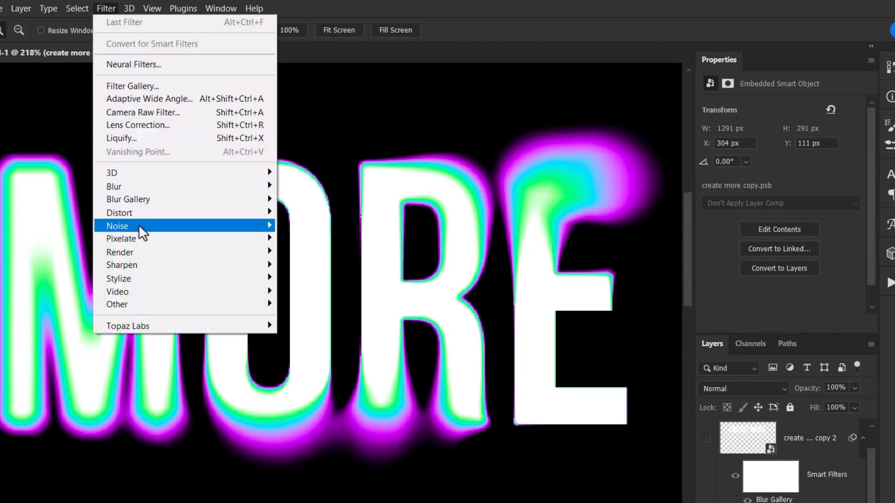
mouse_move(137, 225)
click(285, 226)
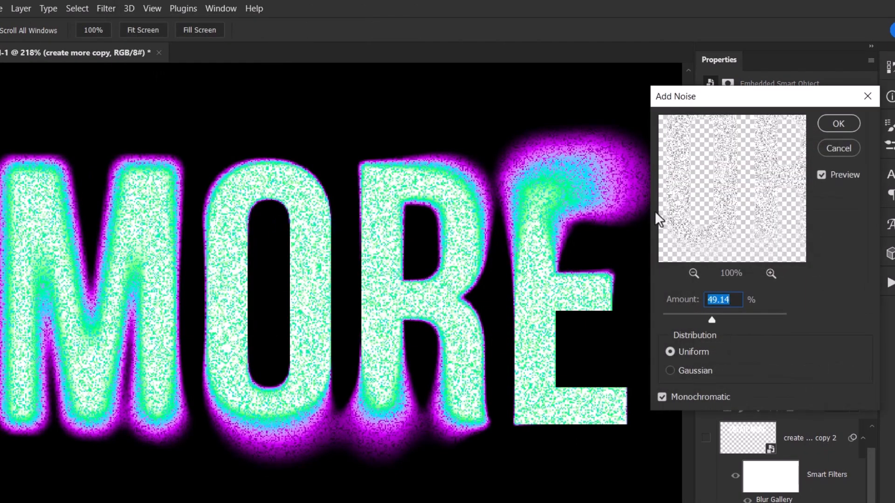
click(678, 316)
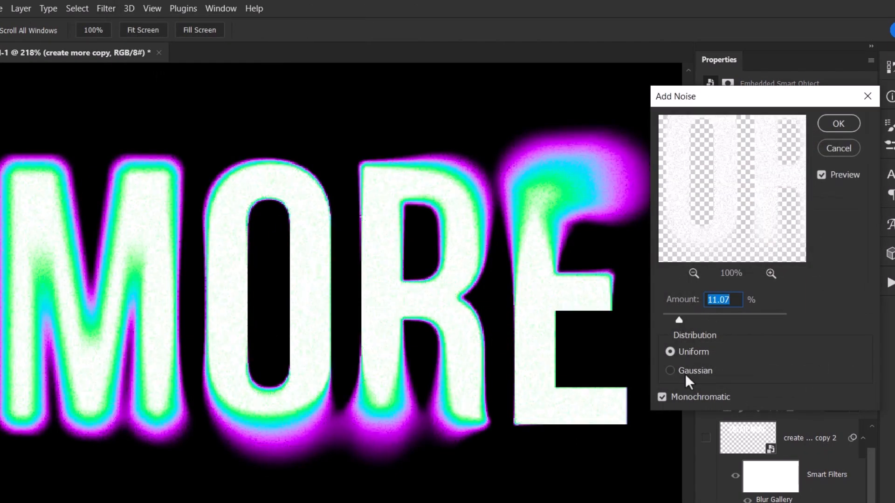
click(685, 373)
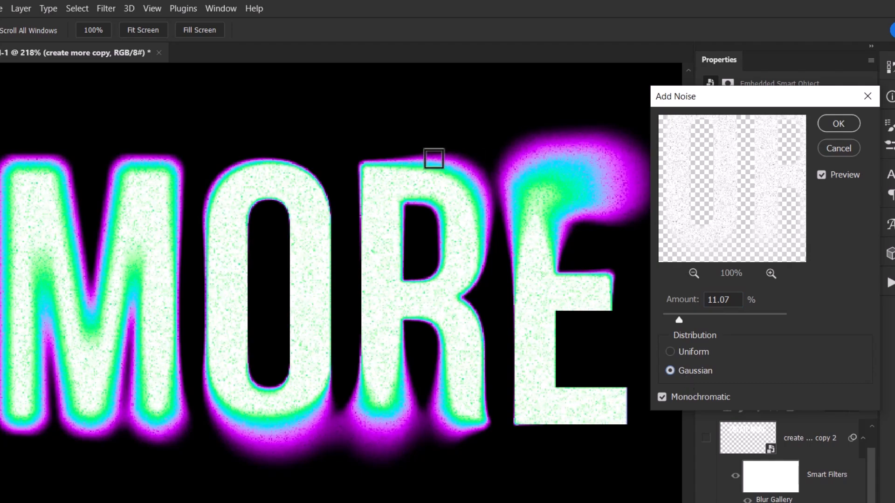
click(835, 126)
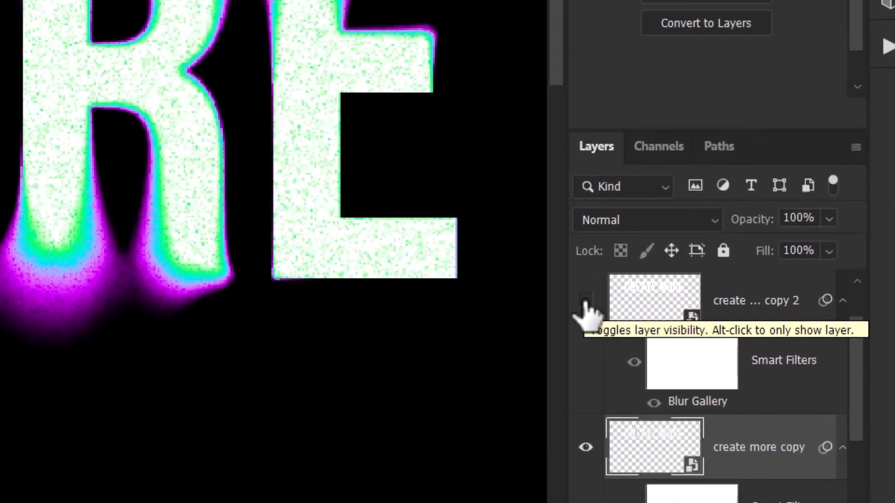
Step: Show "create more copy 2" and split its Blend If Underlying Layer black slider to 0 / 78
click(585, 302)
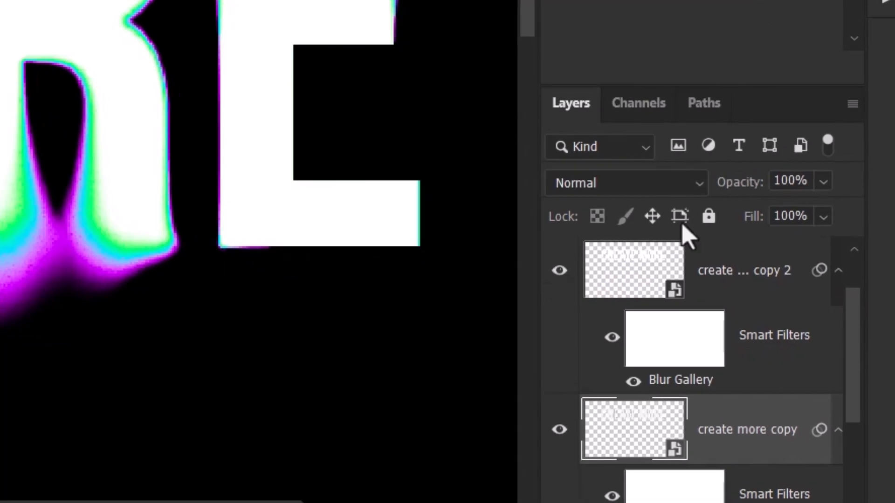
click(798, 313)
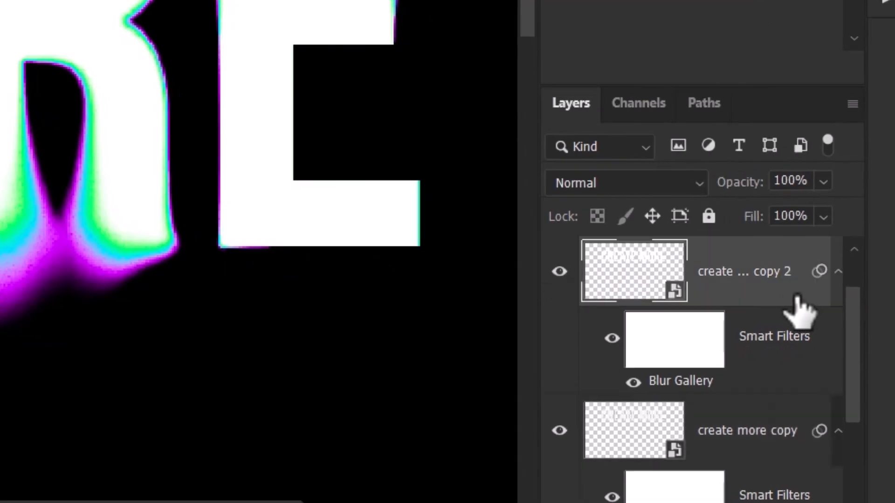
double_click(798, 299)
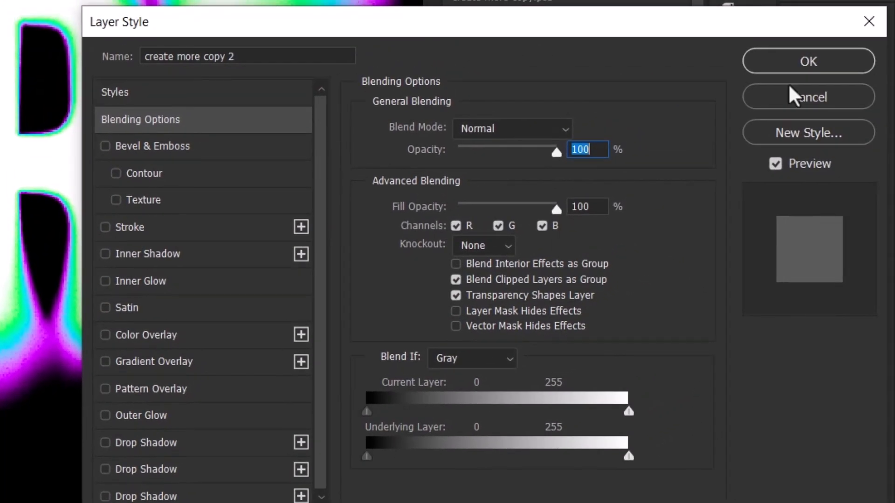
click(846, 103)
right_click(636, 390)
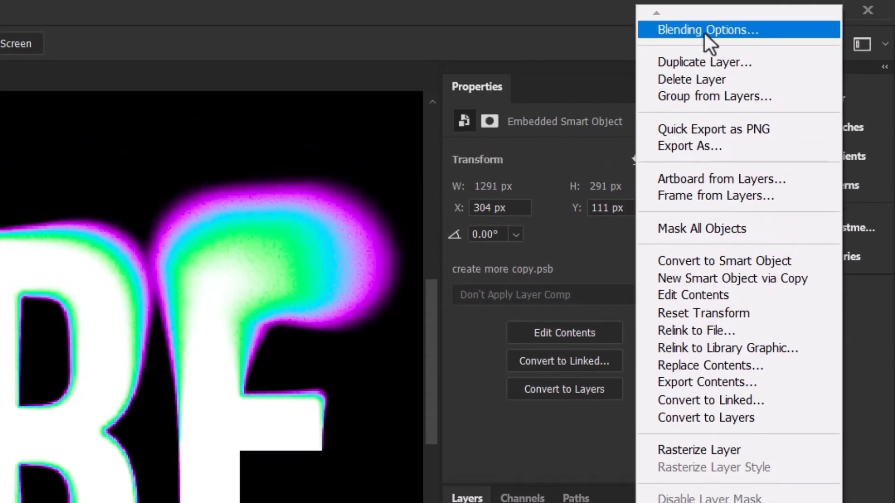
click(706, 31)
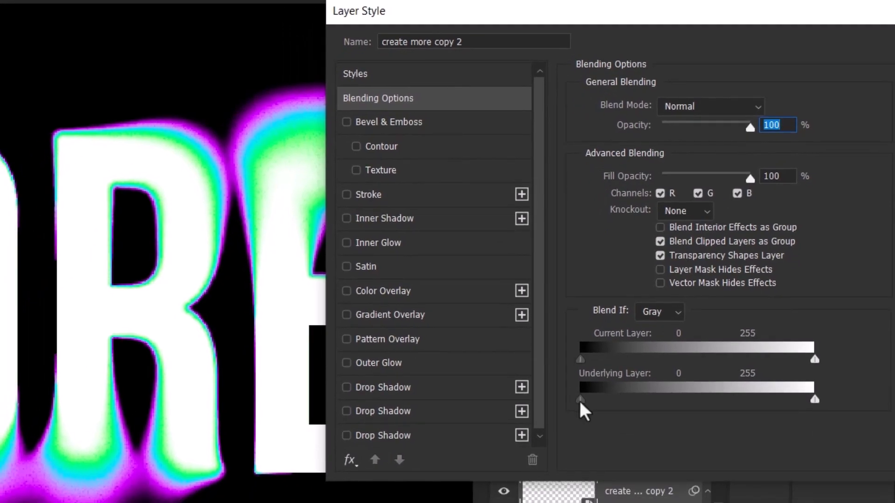
mouse_move(580, 400)
mouse_down()
mouse_move(726, 414)
mouse_move(577, 406)
mouse_up()
drag(582, 404, 650, 404)
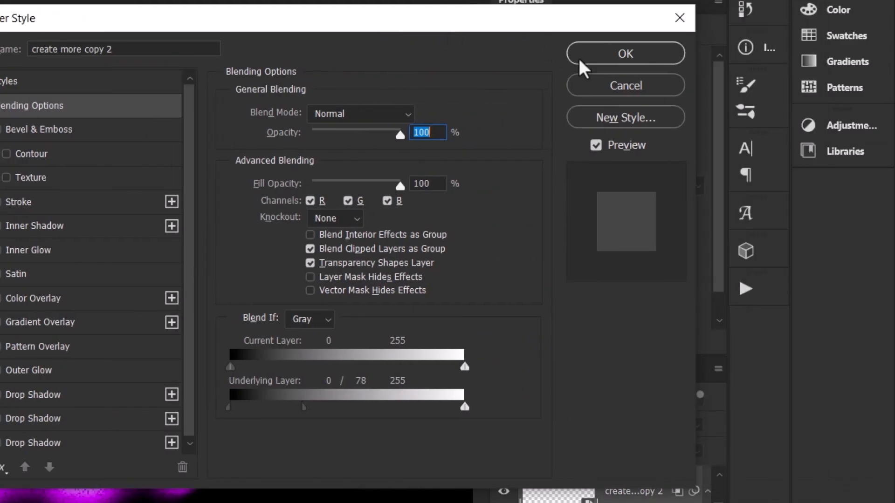
click(580, 65)
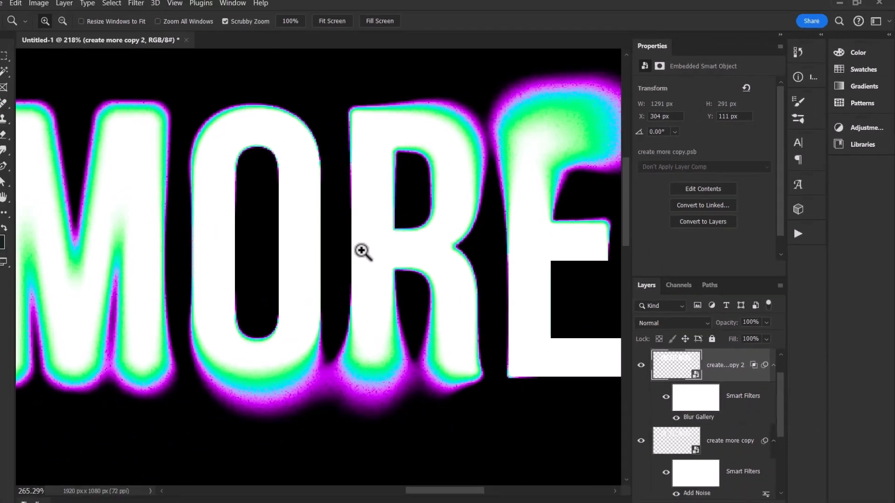
Step: Check the noisy glow edges on "MORE" and hide the lower "create more" text layer
drag(362, 251, 335, 220)
drag(229, 237, 614, 230)
mouse_move(200, 286)
mouse_down()
mouse_move(234, 314)
mouse_move(200, 288)
mouse_up()
drag(536, 339, 389, 304)
drag(389, 303, 376, 300)
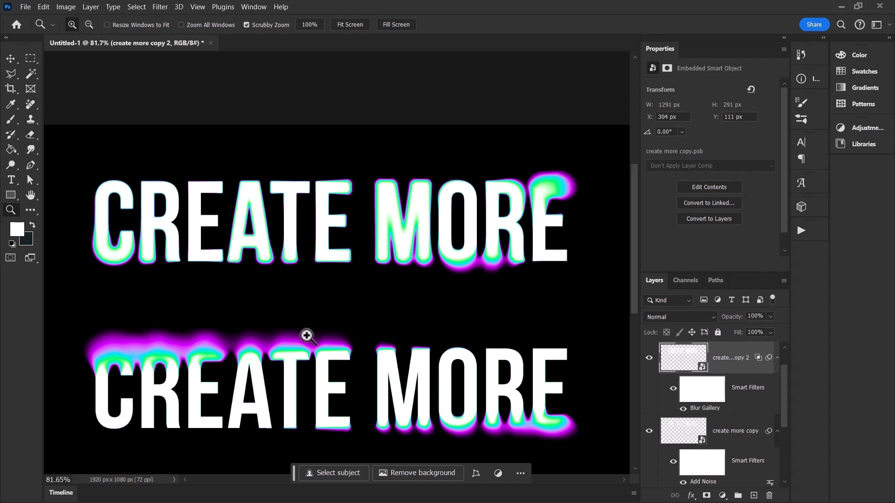
scroll(708, 396, down, 3)
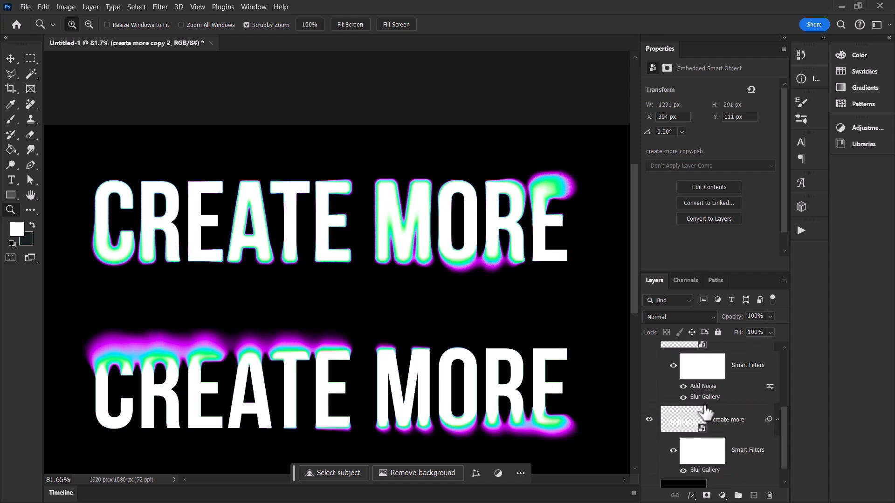
click(649, 419)
alt+click(353, 252)
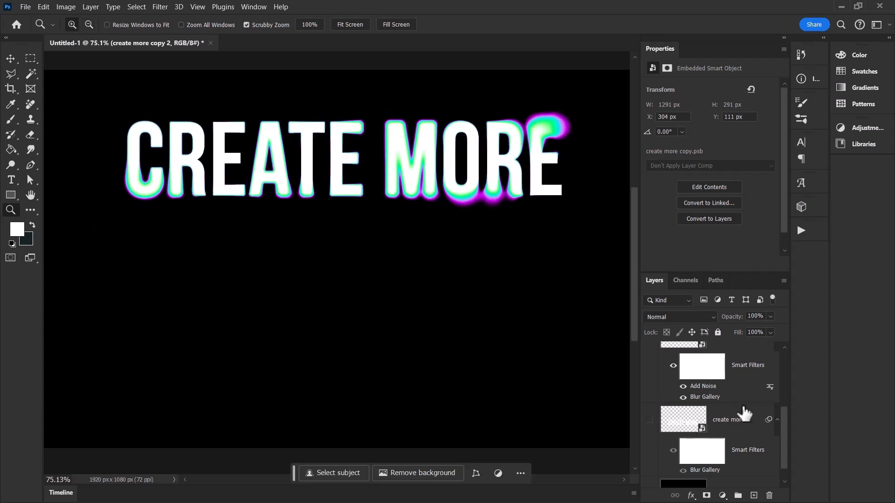
Step: Select "create more copy" together with "create more copy 2" and move both down to the middle of the canvas
scroll(739, 414, up, 4)
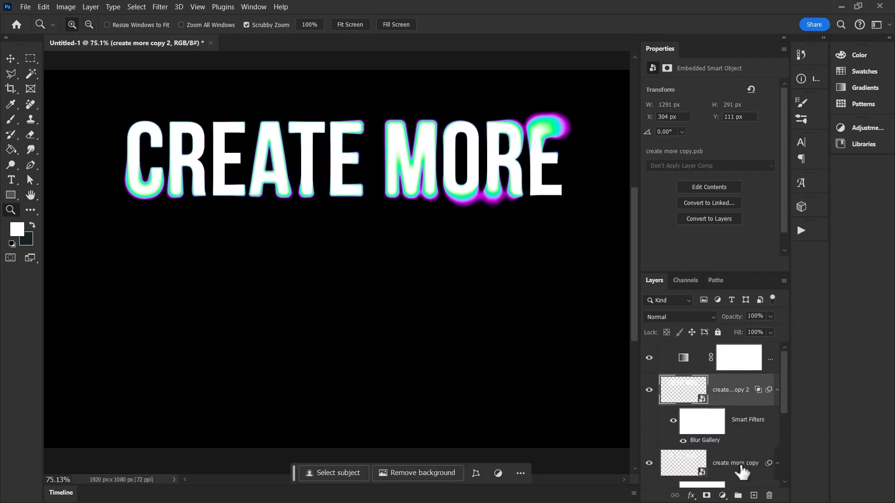
ctrl+click(741, 472)
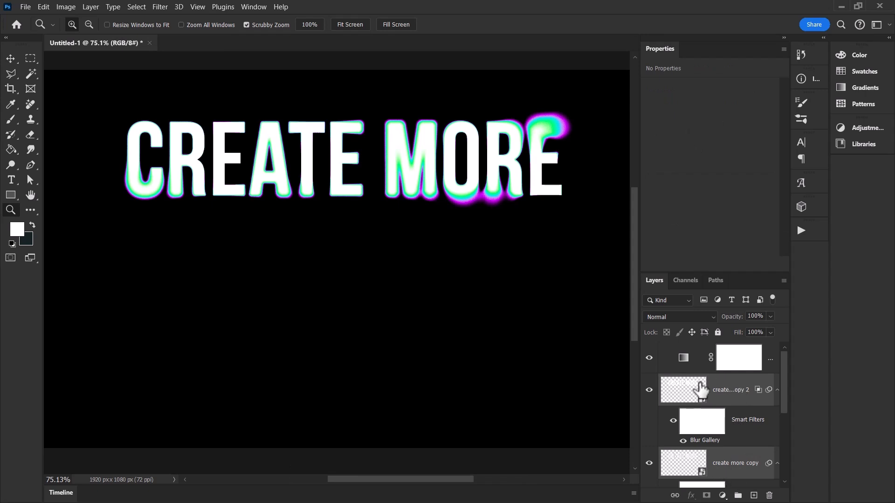
drag(418, 170, 416, 263)
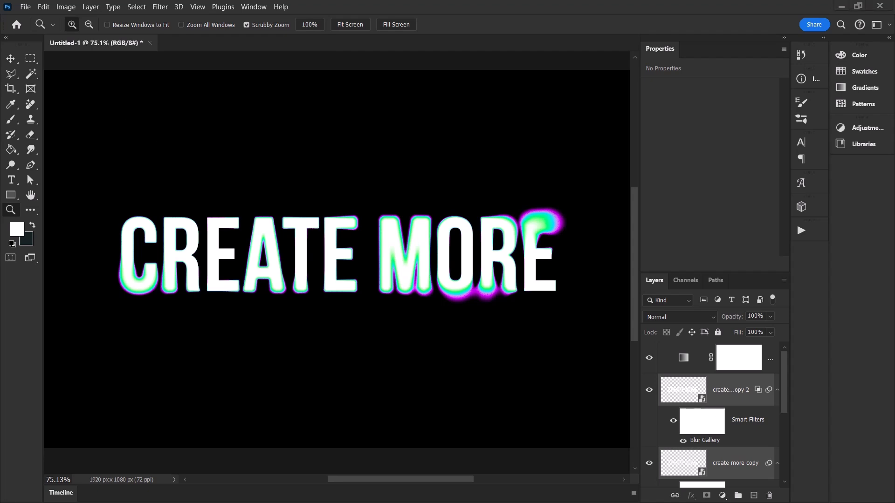
Step: Place the Texturelabs_Grunge_120XL image in the document and scale it to about 41% so it covers the canvas
drag(70, 177, 373, 240)
scroll(494, 175, down, 3)
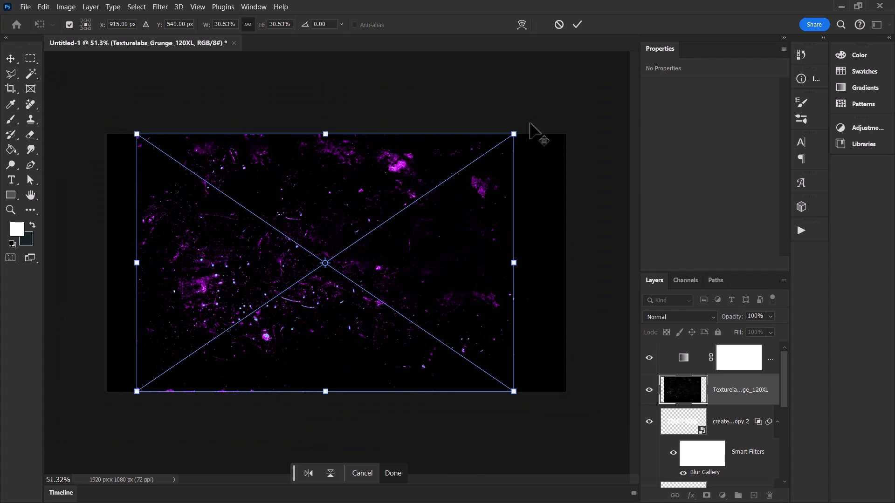
drag(515, 136, 574, 95)
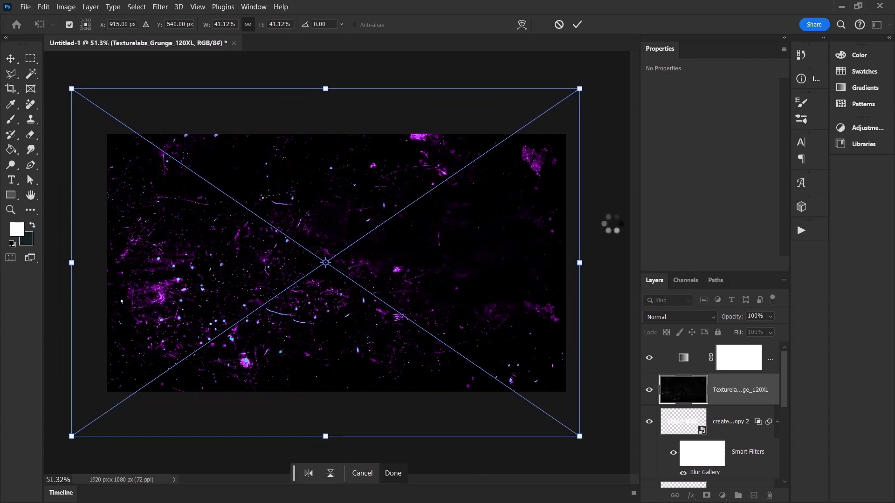
key(Return)
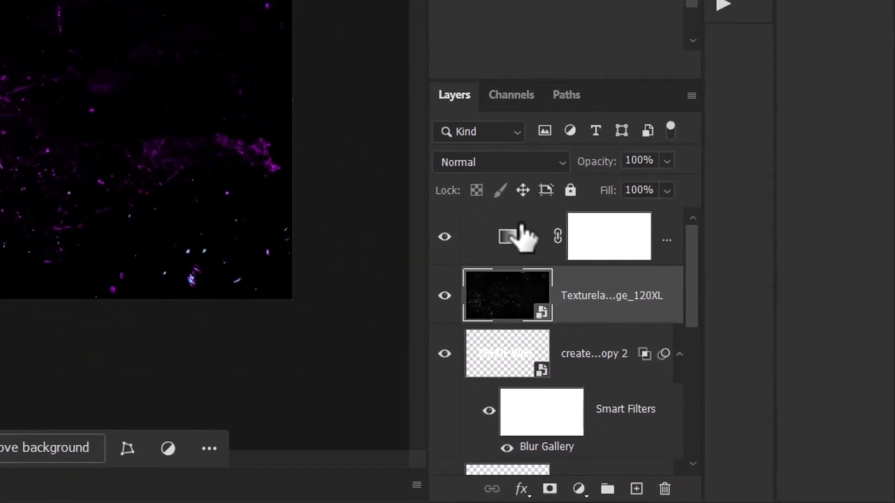
Step: Move the grunge texture layer above the gradient map and set its blend mode to Screen
drag(613, 314, 615, 231)
click(532, 161)
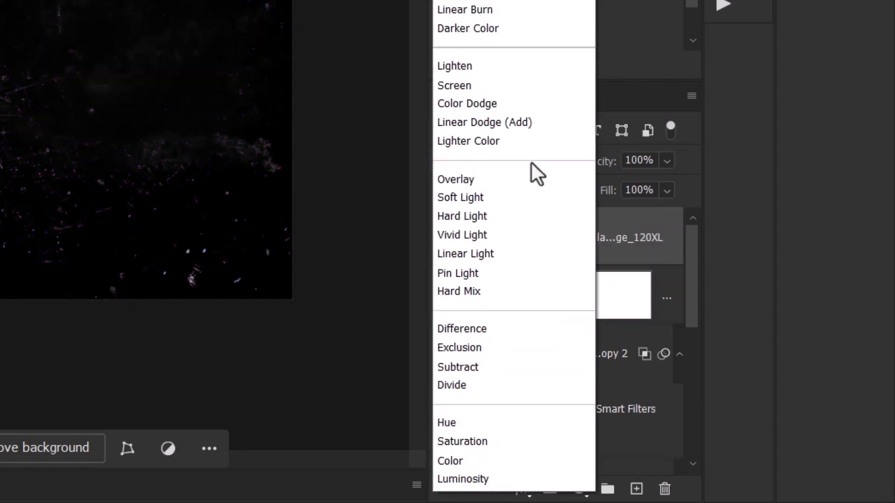
click(496, 88)
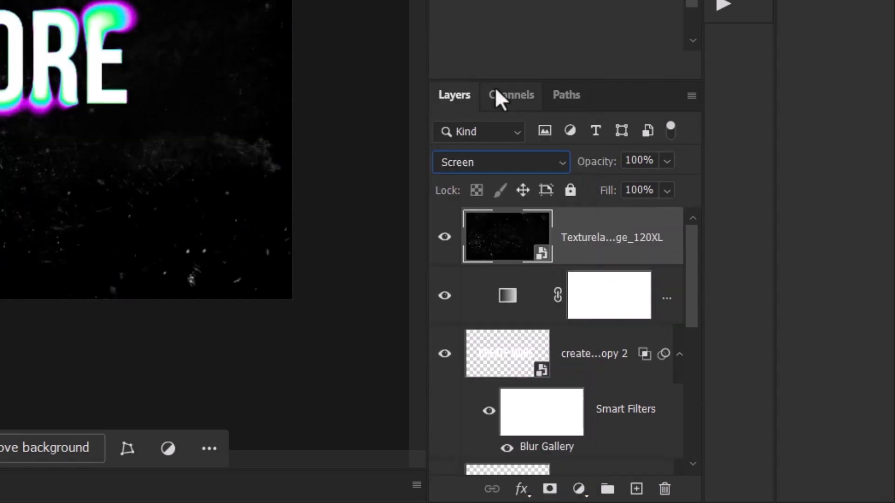
Step: Reduce the grunge texture layer's fill to 35%
click(666, 190)
drag(758, 321, 732, 331)
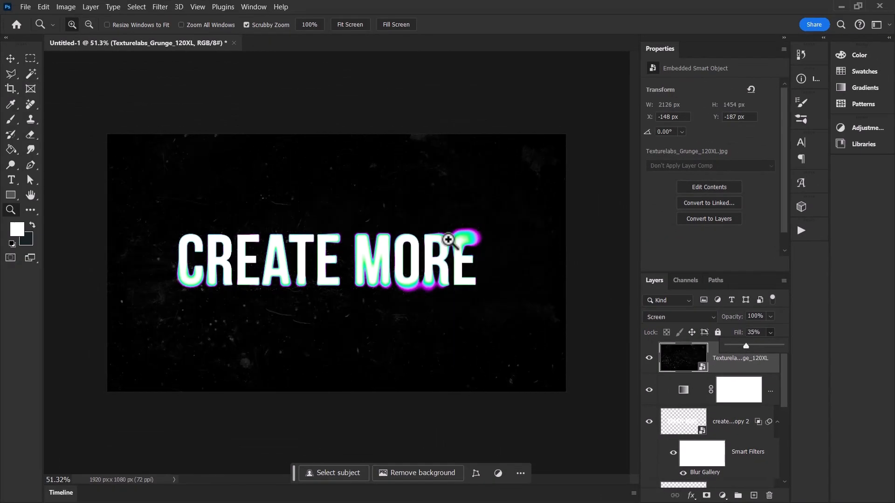
click(454, 306)
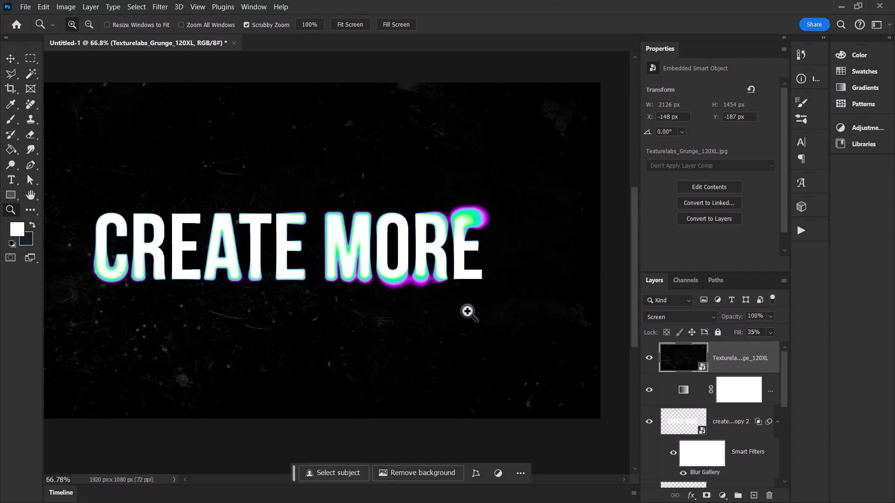
Step: Add a new empty layer between the gradient map and the "create more copy 2" layer
drag(463, 306, 455, 302)
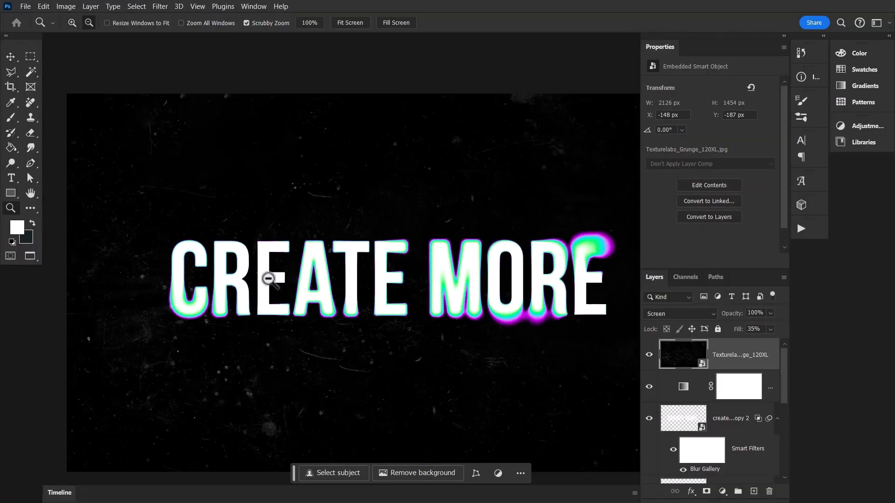
scroll(266, 278, down, 1)
scroll(764, 408, down, 1)
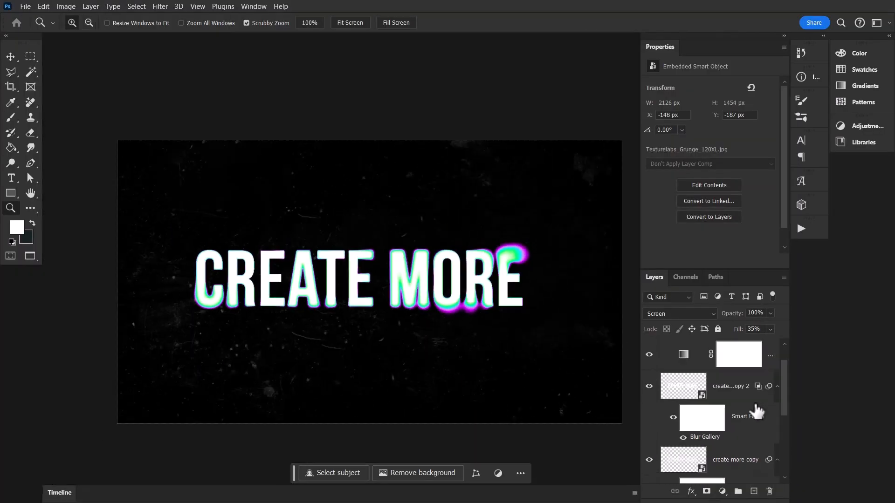
click(753, 491)
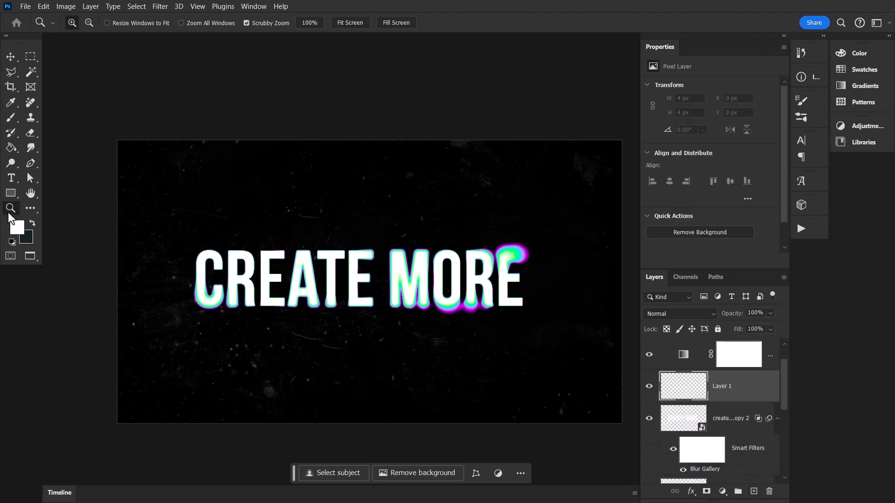
Step: Set up a soft round brush with low hardness, a size of 417 px and 9% opacity
key(b)
drag(273, 24, 237, 36)
click(85, 23)
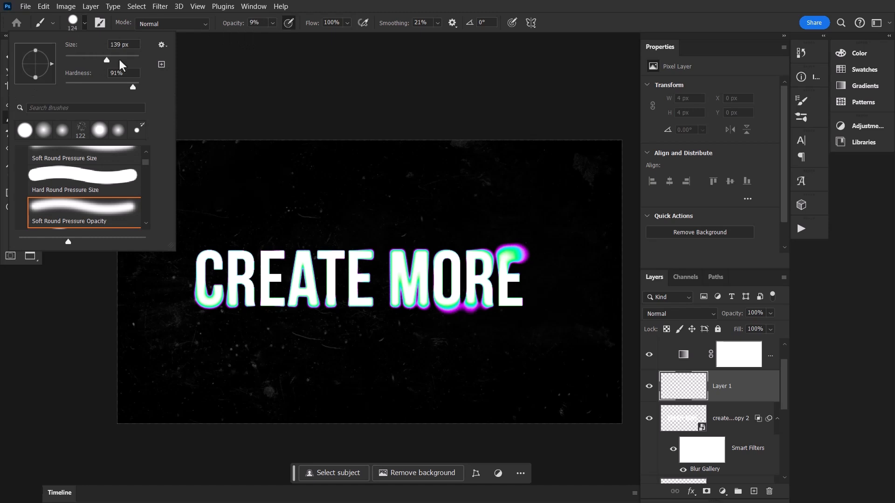
click(84, 86)
click(122, 59)
click(129, 59)
click(75, 88)
click(128, 60)
Step: Dab a soft white glow over the lower part of the letter C, and undo the last four dabs
click(202, 316)
click(220, 289)
click(200, 302)
click(199, 303)
click(200, 302)
click(199, 302)
click(200, 302)
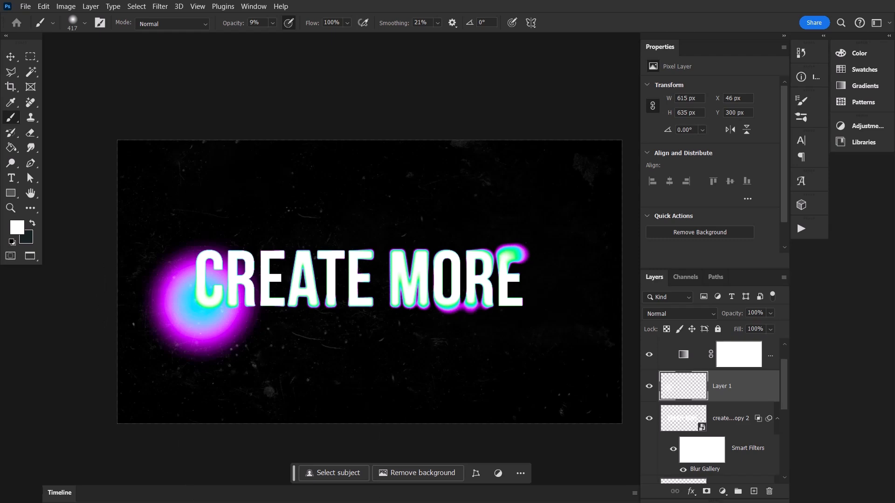
key(ctrl+z)
key(ctrl+z)
key(ctrl+z)
key(ctrl+z)
Step: Paint soft white strokes around all the canvas edges on Layer 1, raising the brush opacity to 48% for a stronger glow
click(131, 416)
click(122, 414)
click(106, 360)
click(100, 368)
click(109, 417)
click(100, 404)
mouse_move(96, 353)
mouse_down()
mouse_move(96, 405)
mouse_move(219, 449)
mouse_move(98, 280)
mouse_move(124, 200)
mouse_up()
mouse_move(172, 79)
mouse_down()
mouse_move(127, 316)
mouse_move(98, 298)
mouse_move(157, 142)
mouse_move(148, 105)
mouse_move(98, 220)
mouse_move(105, 231)
mouse_move(191, 124)
mouse_move(116, 152)
mouse_move(344, 157)
mouse_move(453, 105)
mouse_move(346, 142)
mouse_move(138, 117)
mouse_move(93, 172)
mouse_move(258, 131)
mouse_move(531, 131)
mouse_move(600, 111)
mouse_move(304, 113)
mouse_move(145, 76)
mouse_move(220, 137)
mouse_move(542, 131)
mouse_move(651, 258)
mouse_move(596, 327)
mouse_move(560, 79)
mouse_move(606, 123)
mouse_move(606, 418)
mouse_move(589, 502)
mouse_move(602, 456)
mouse_move(609, 147)
mouse_up()
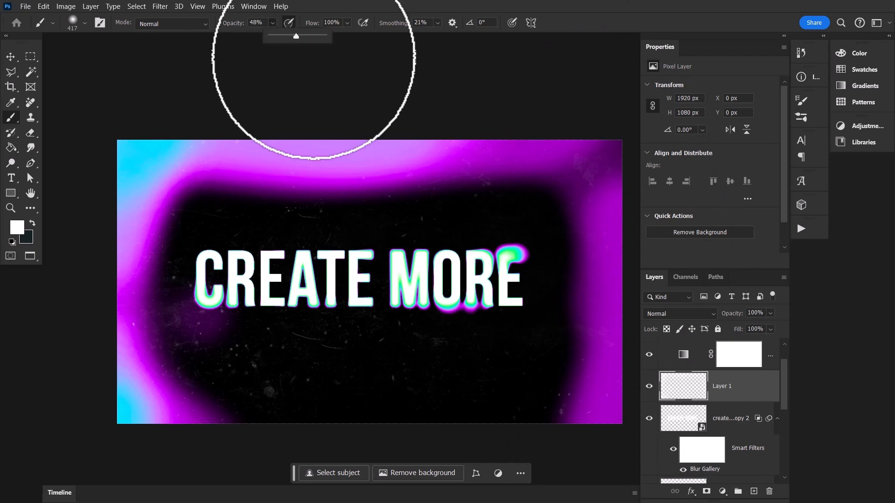
mouse_move(140, 140)
mouse_down()
mouse_move(506, 107)
mouse_move(617, 111)
mouse_move(674, 172)
mouse_move(657, 329)
mouse_move(625, 464)
mouse_move(640, 485)
mouse_move(628, 436)
mouse_move(536, 454)
mouse_move(276, 428)
mouse_move(120, 441)
mouse_up()
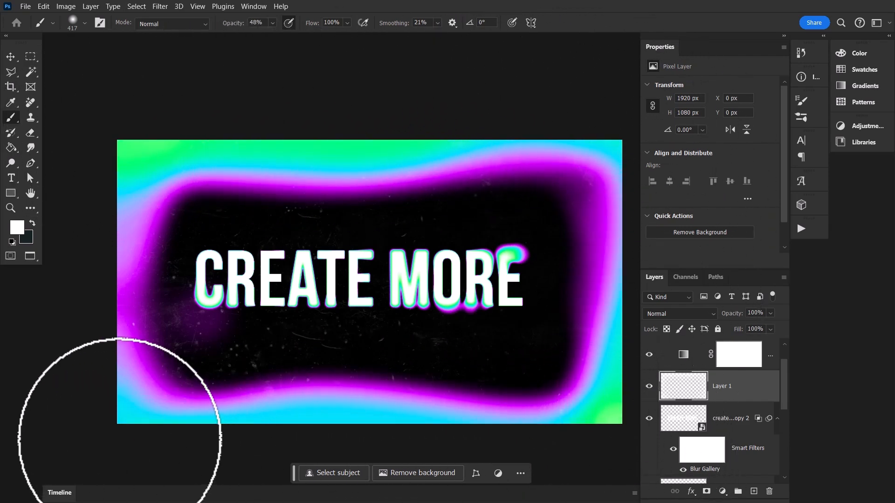
Step: Scale the painted glow layer from its centre to about 107% width and 121% height
key(ctrl+t)
drag(622, 140, 638, 109)
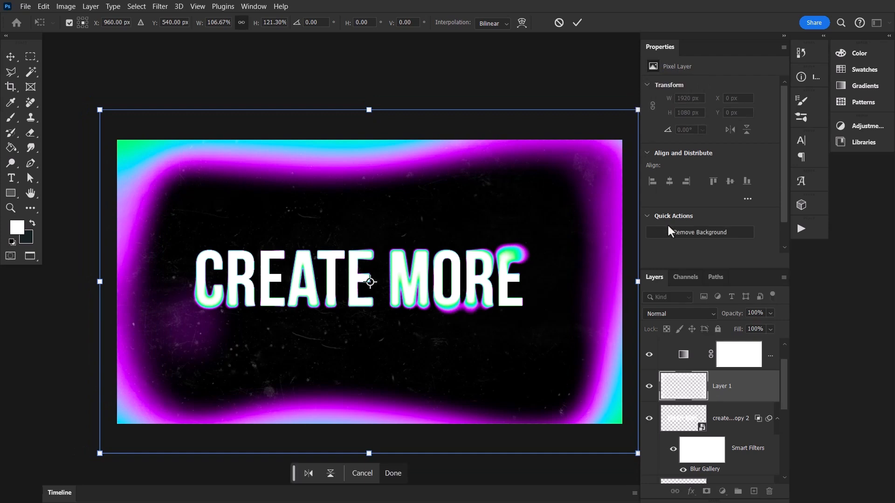
key(Return)
key(b)
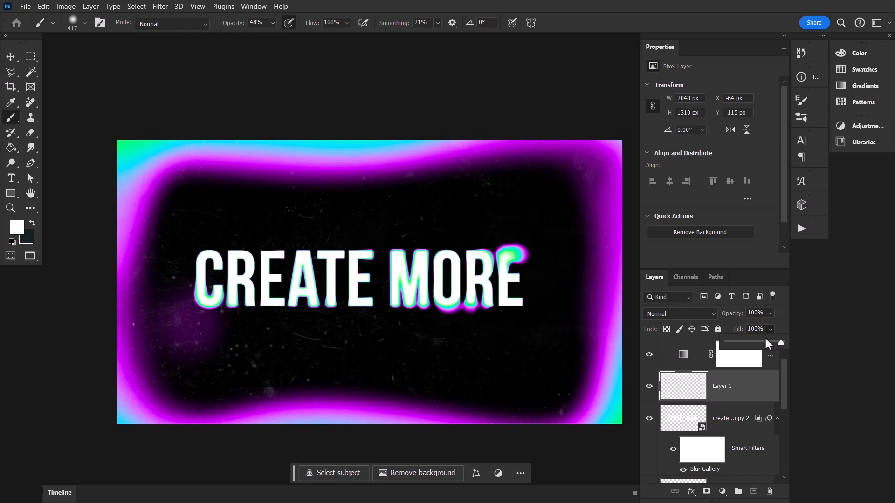
Step: Erase part of the glow along the canvas's upper edge with a soft 800 px eraser at 45% opacity
drag(780, 343, 834, 347)
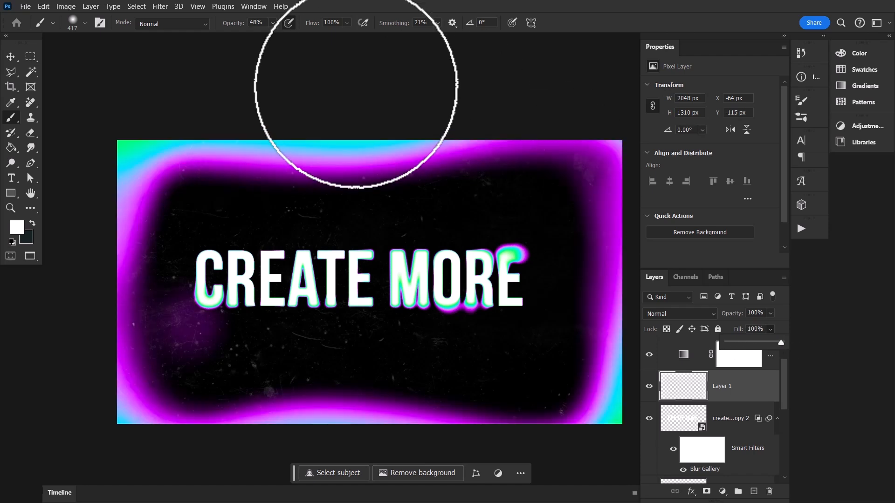
click(31, 133)
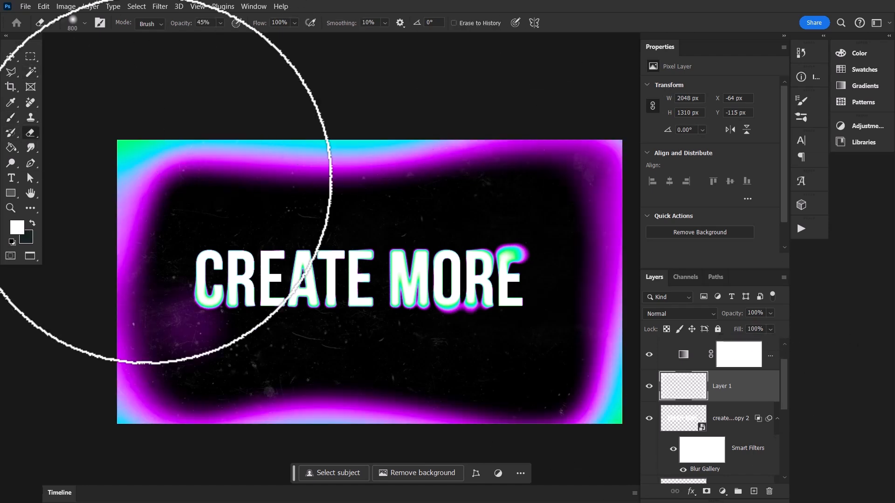
drag(51, 149, 353, 170)
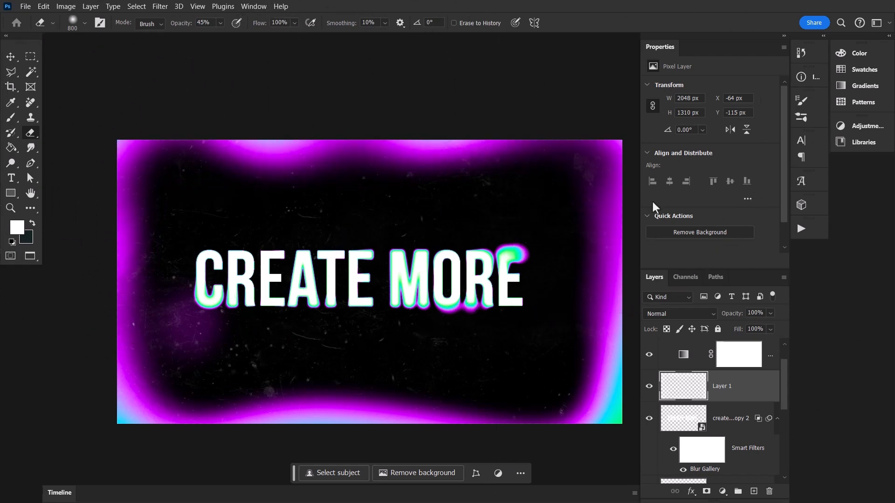
Step: Hide the painted glow layer, Layer 1, and zoom in on the CREATE MORE text
click(649, 386)
key(z)
drag(289, 280, 349, 278)
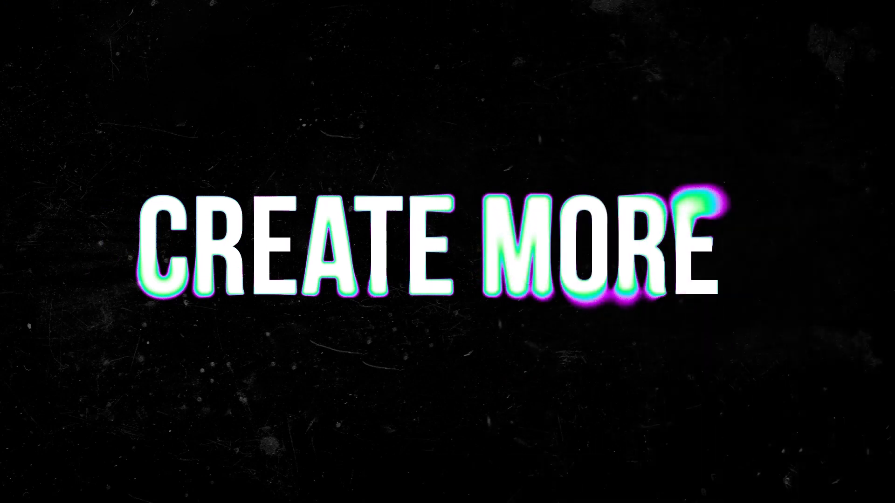